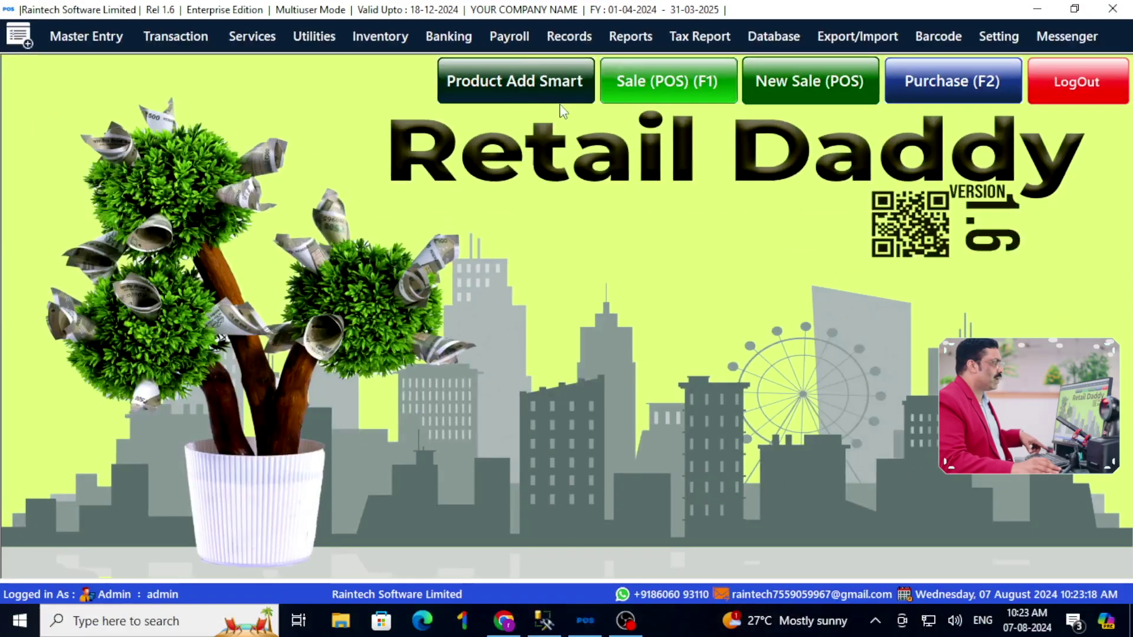
Open the empty List of Products from the Product Add button on the home screen
{"action": "left_click", "coordinate": [539, 80]}
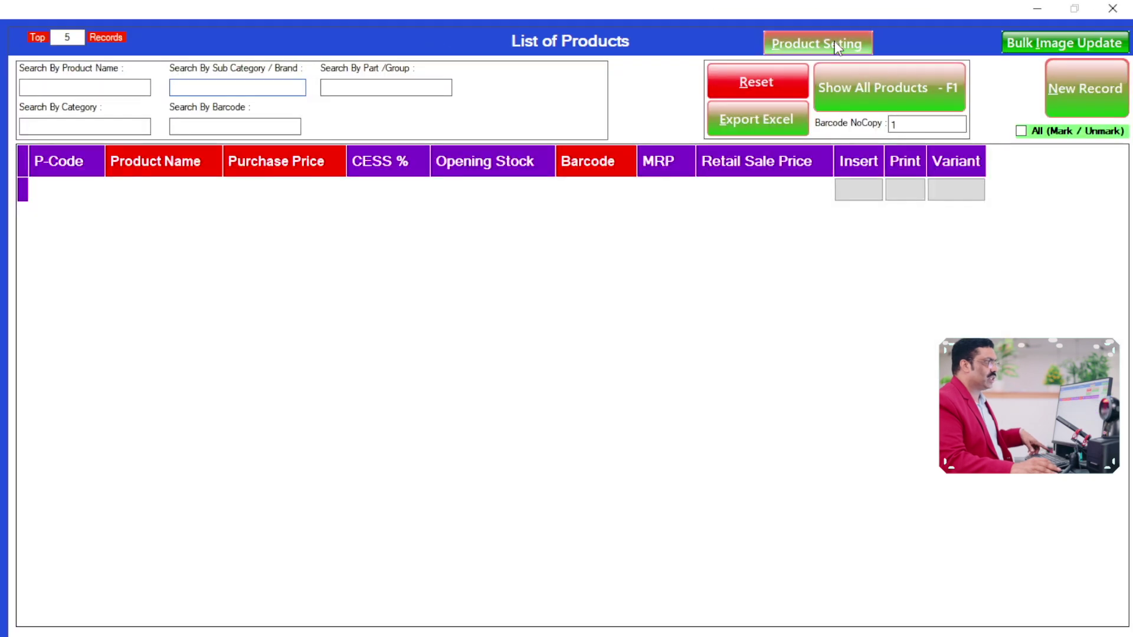
Turn on the Size and Colour columns in Product Seting, then close and reopen the product list
{"action": "left_click", "coordinate": [838, 48]}
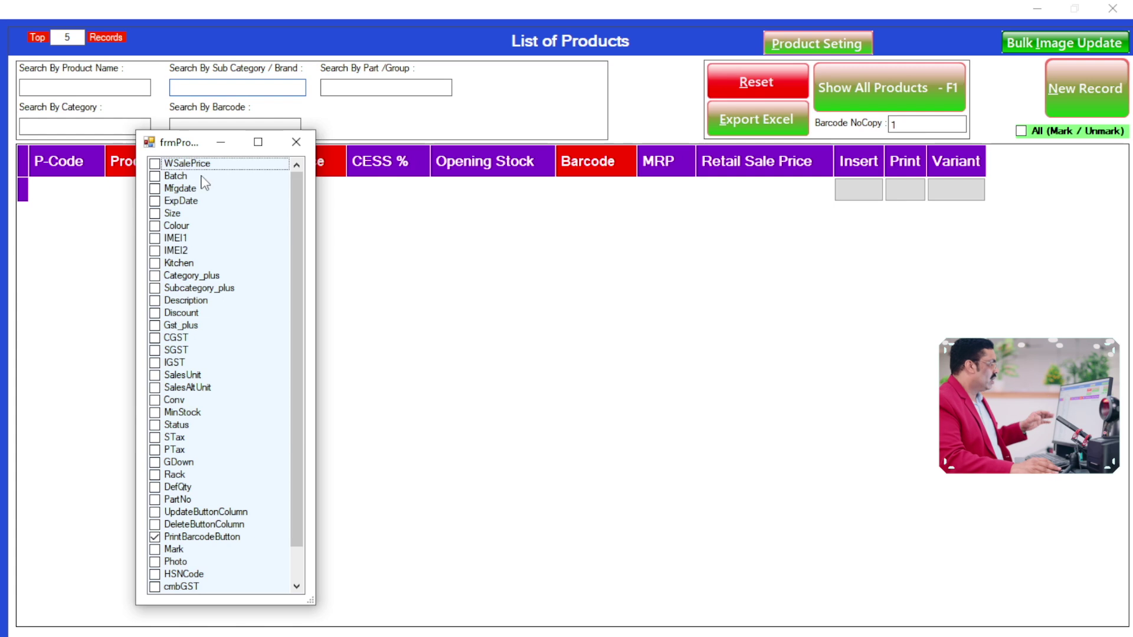
{"action": "left_click", "coordinate": [296, 142]}
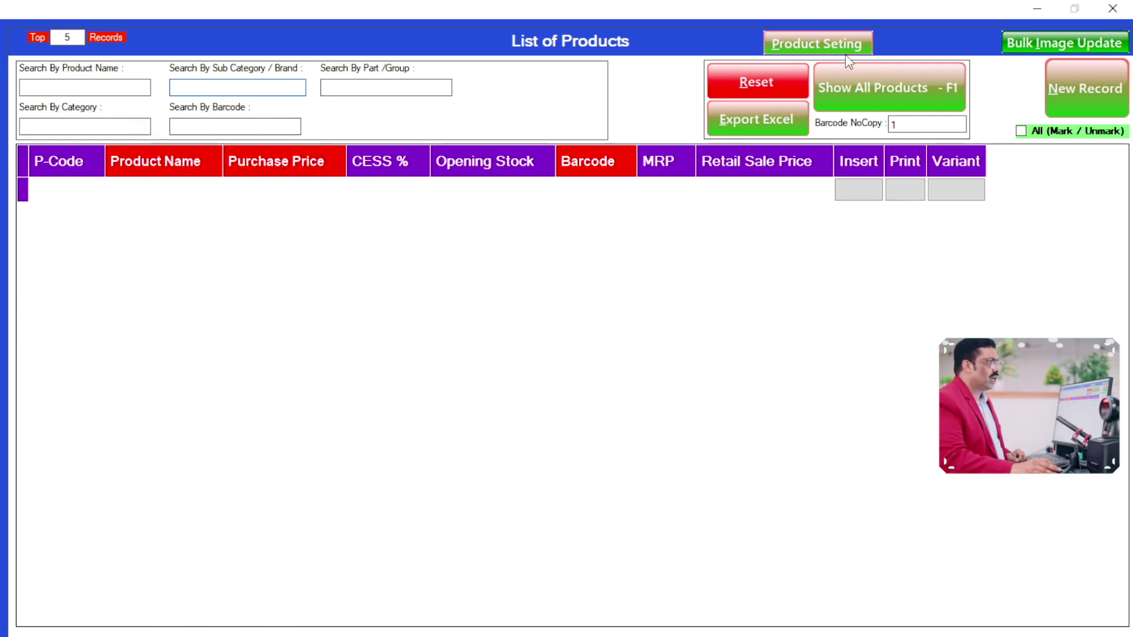
{"action": "left_click", "coordinate": [834, 47]}
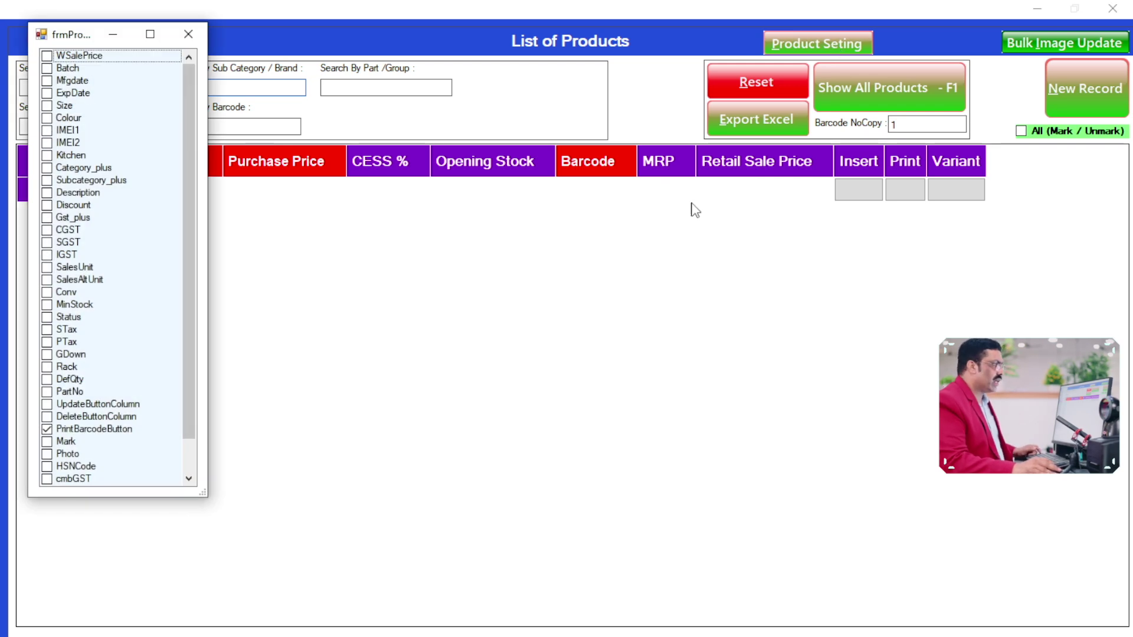
{"action": "left_click", "coordinate": [188, 33]}
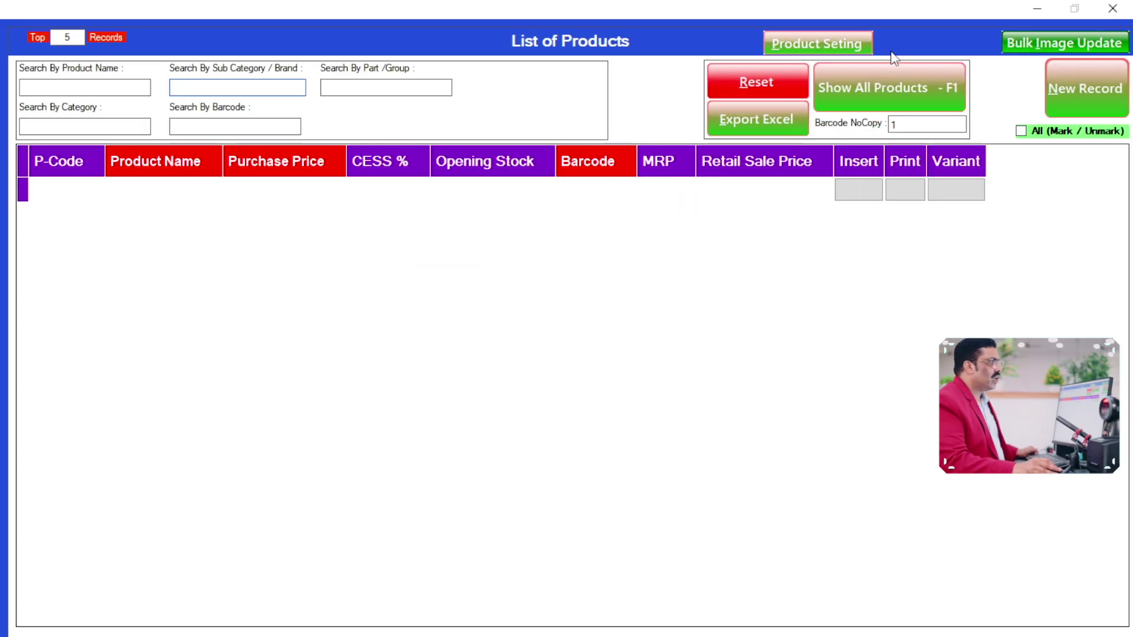
{"action": "left_click", "coordinate": [862, 40]}
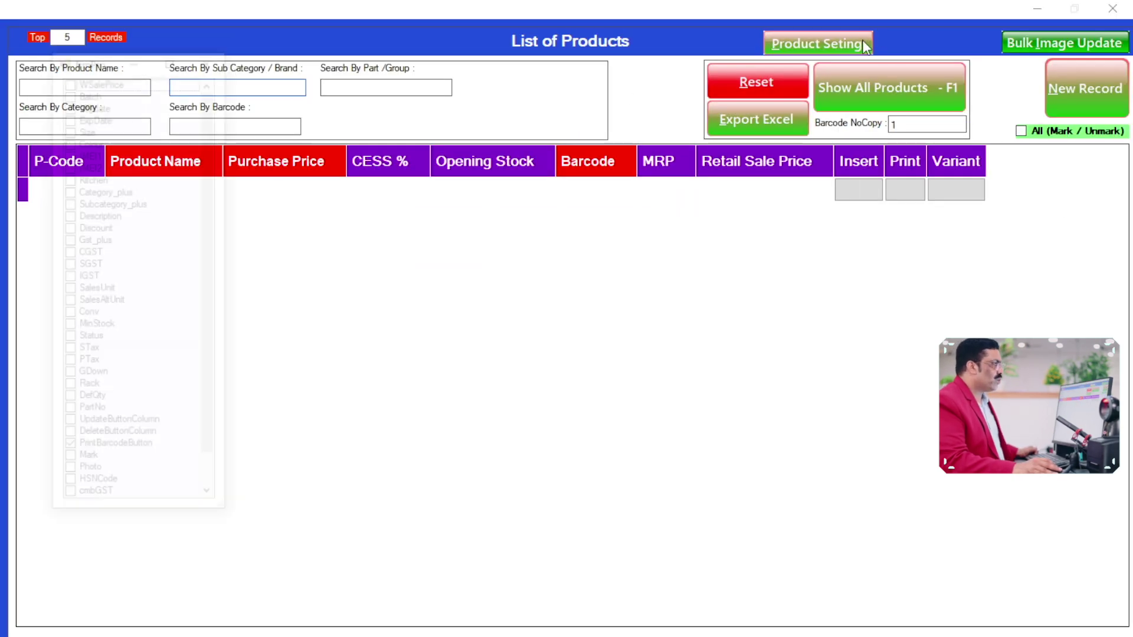
{"action": "left_click", "coordinate": [80, 140]}
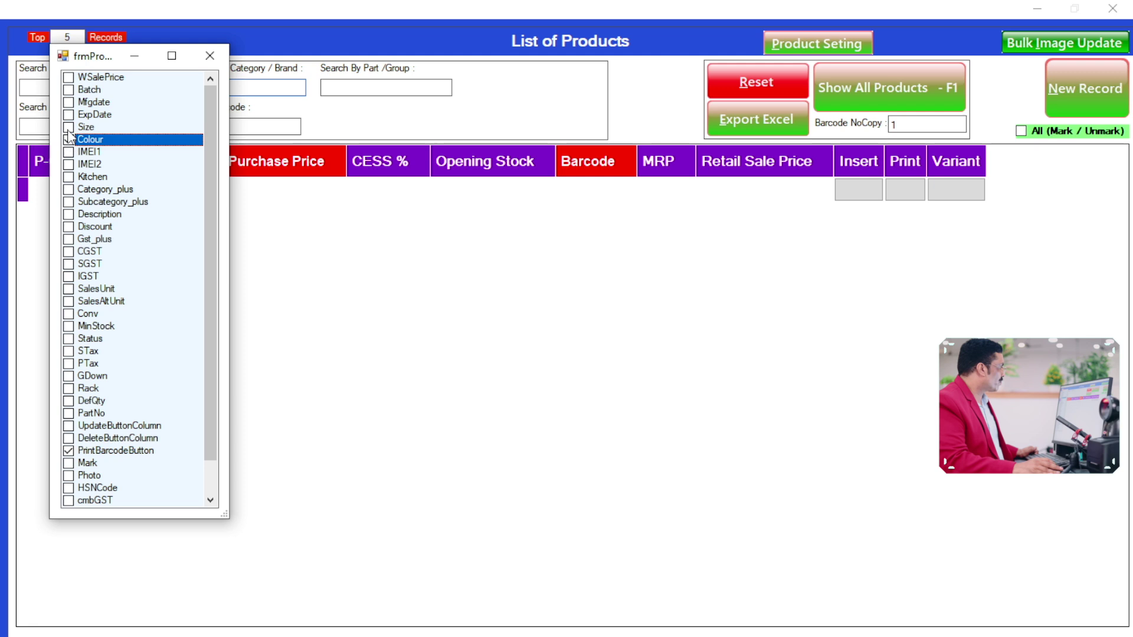
{"action": "left_click", "coordinate": [69, 128]}
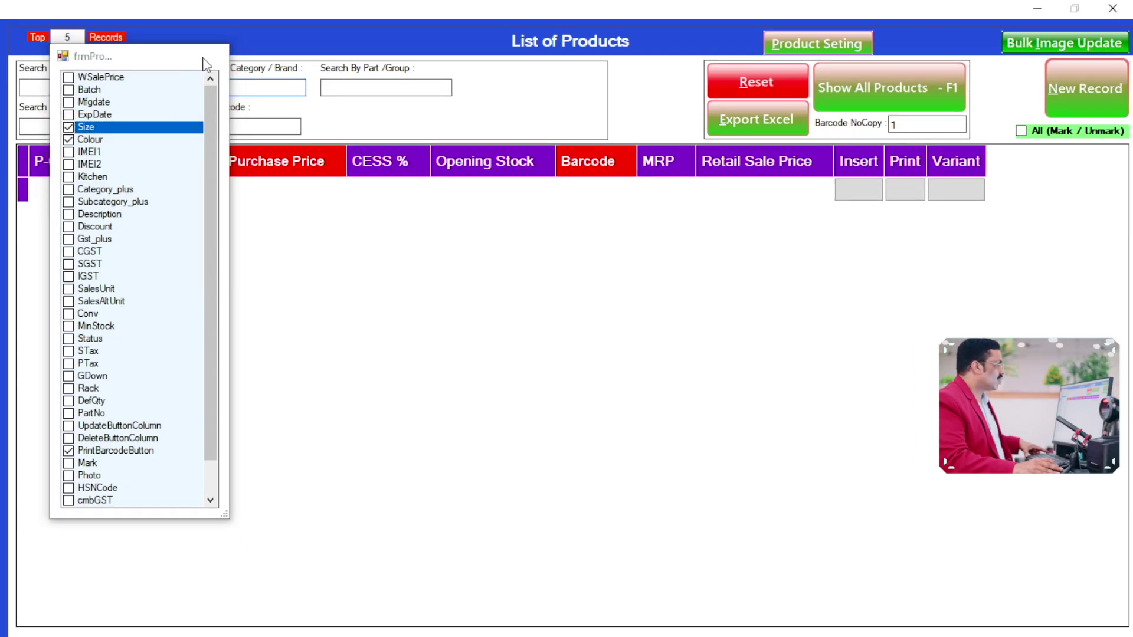
{"action": "left_click", "coordinate": [208, 52]}
{"action": "left_click", "coordinate": [1120, 12]}
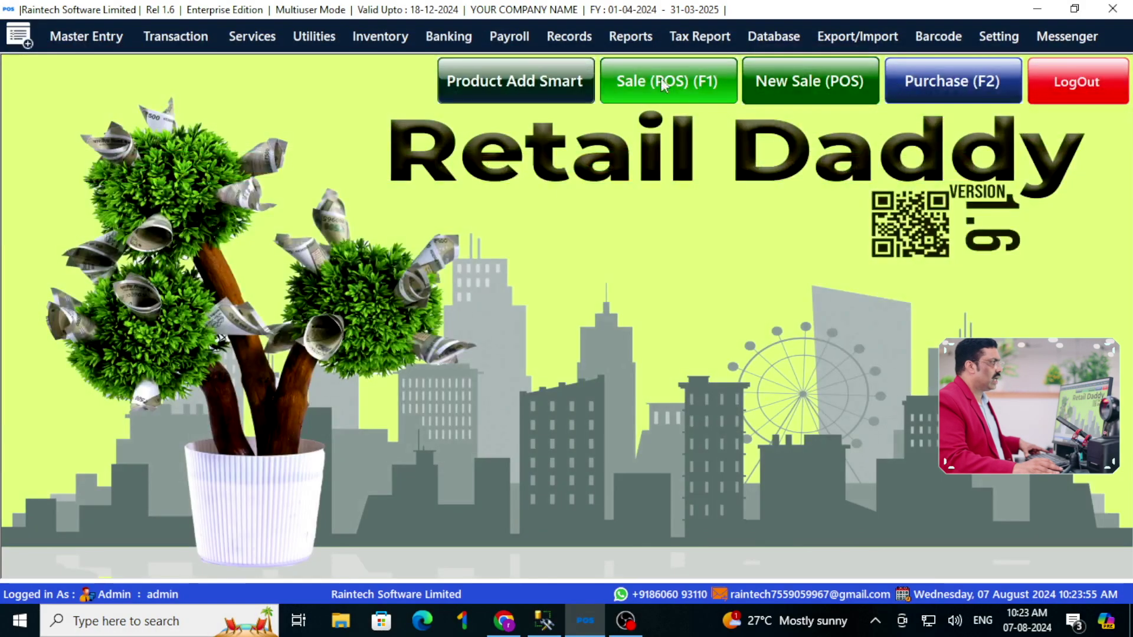
{"action": "left_click", "coordinate": [533, 76]}
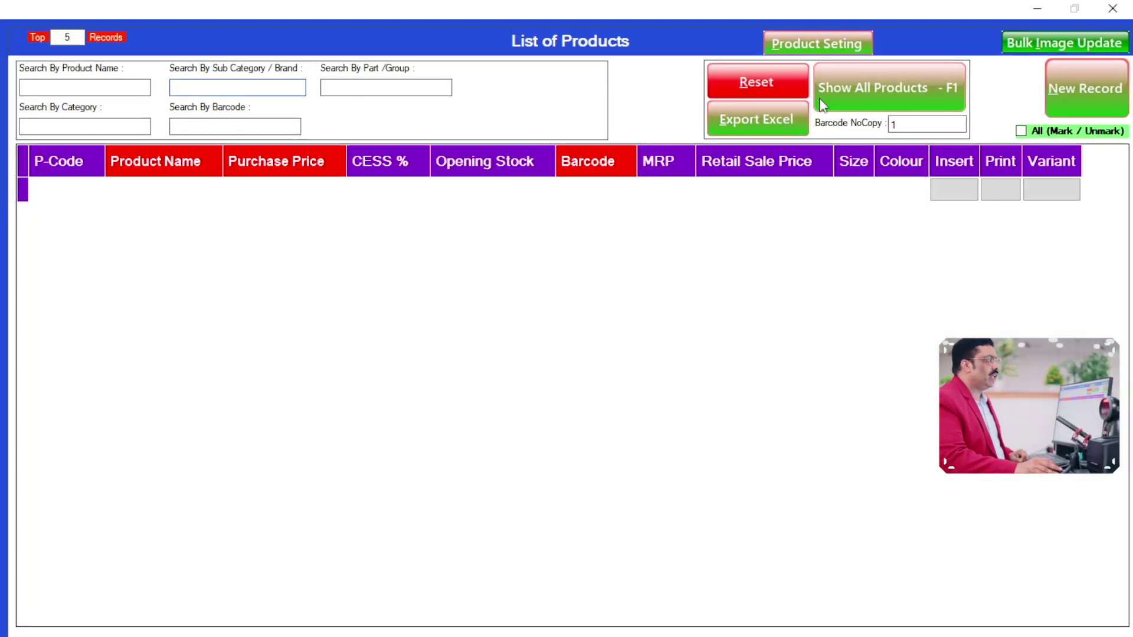
Untick the Size and Colour columns in Product Seting and close the List of Products
{"action": "left_click", "coordinate": [817, 43]}
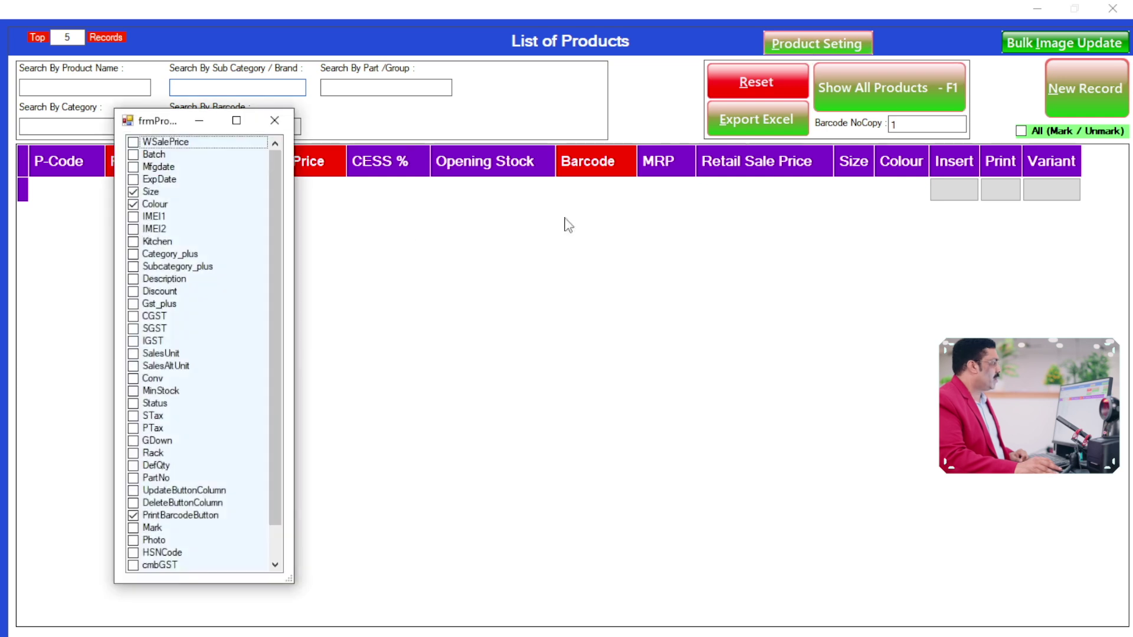
{"action": "left_click", "coordinate": [129, 206]}
{"action": "left_click", "coordinate": [130, 204]}
{"action": "left_click", "coordinate": [131, 197]}
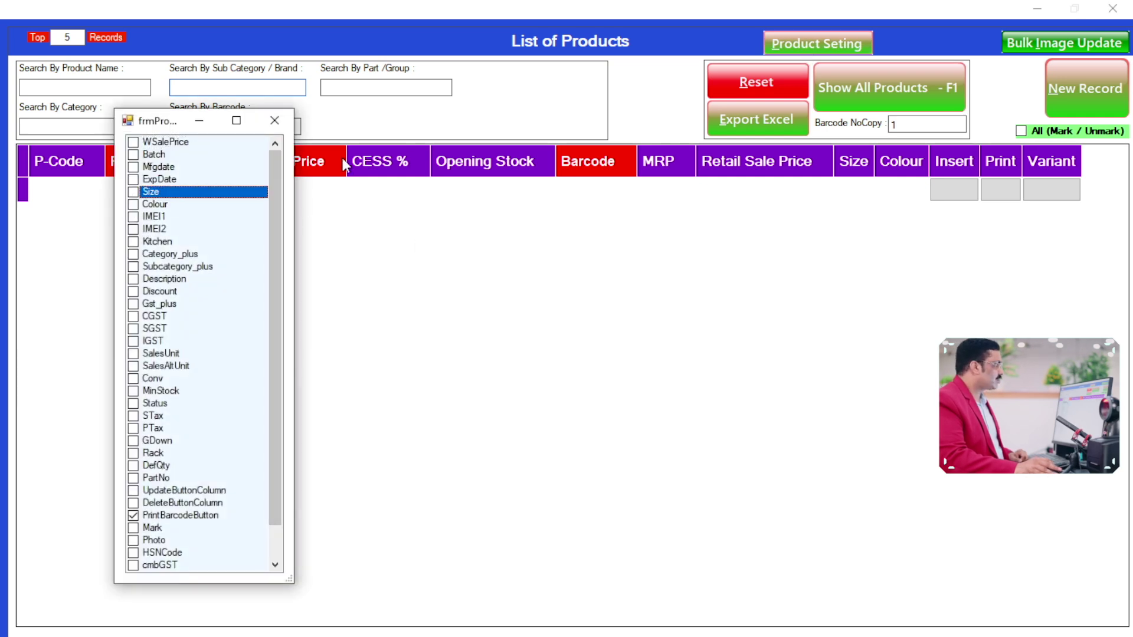
{"action": "left_click", "coordinate": [274, 120]}
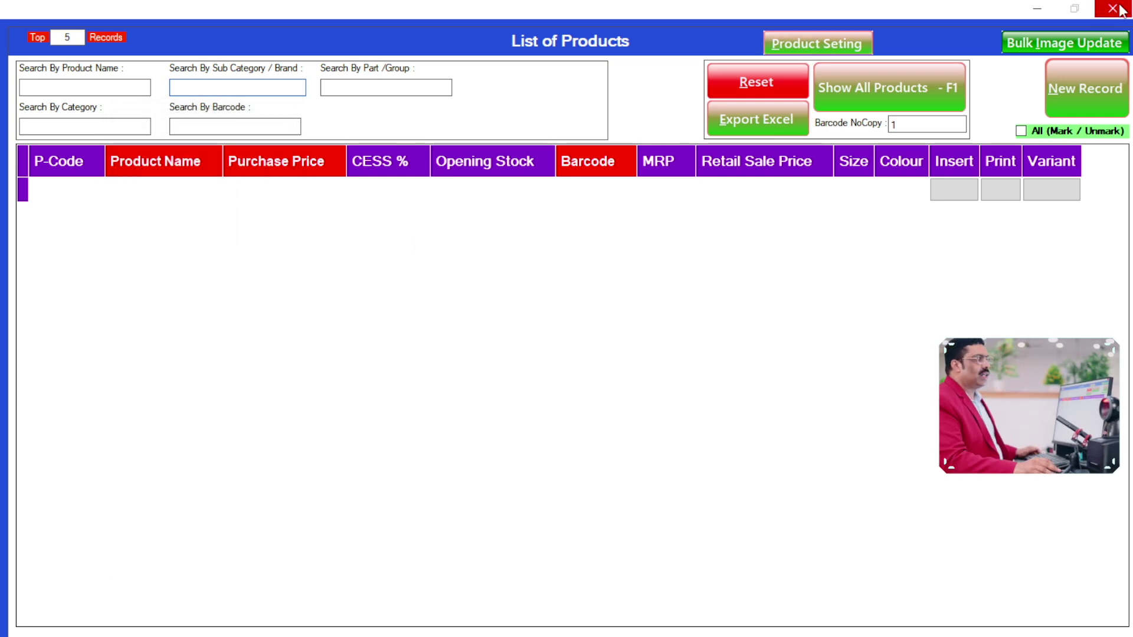
{"action": "left_click", "coordinate": [1118, 9]}
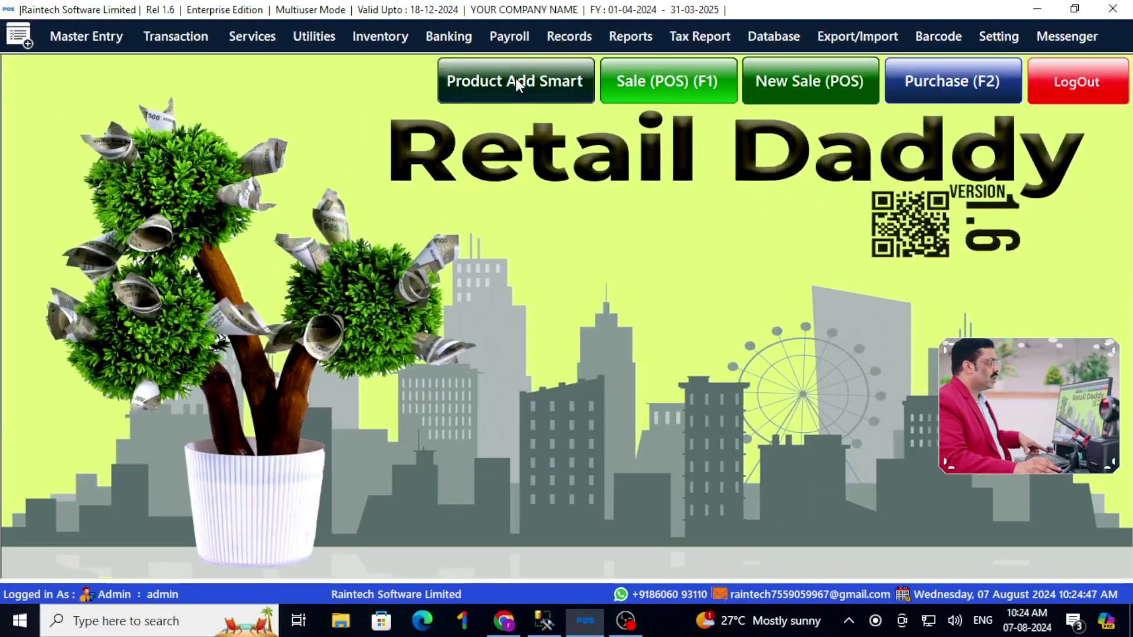
Reopen the product list and start a new product named KEYBOARD
{"action": "left_click", "coordinate": [516, 79]}
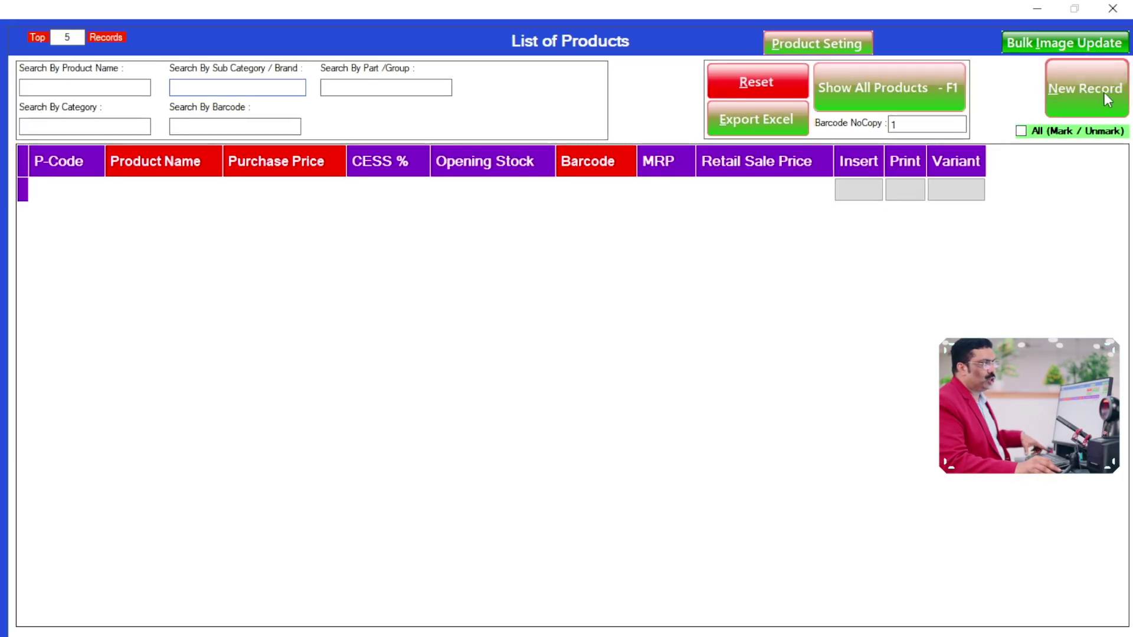
{"action": "left_click", "coordinate": [1069, 125]}
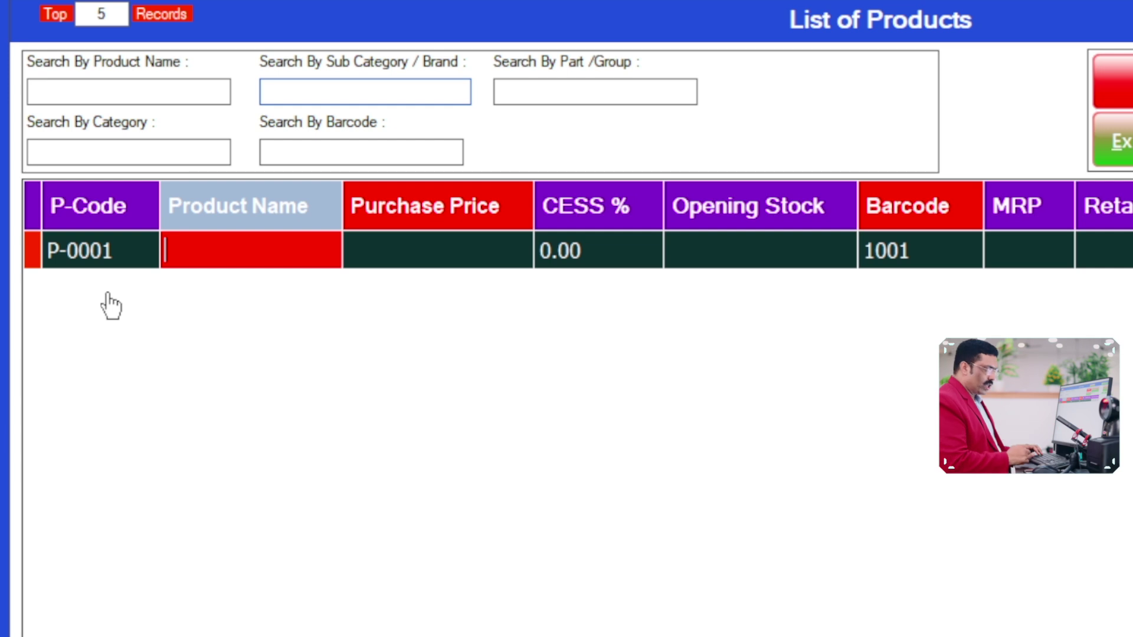
{"action": "type", "text": "K"}
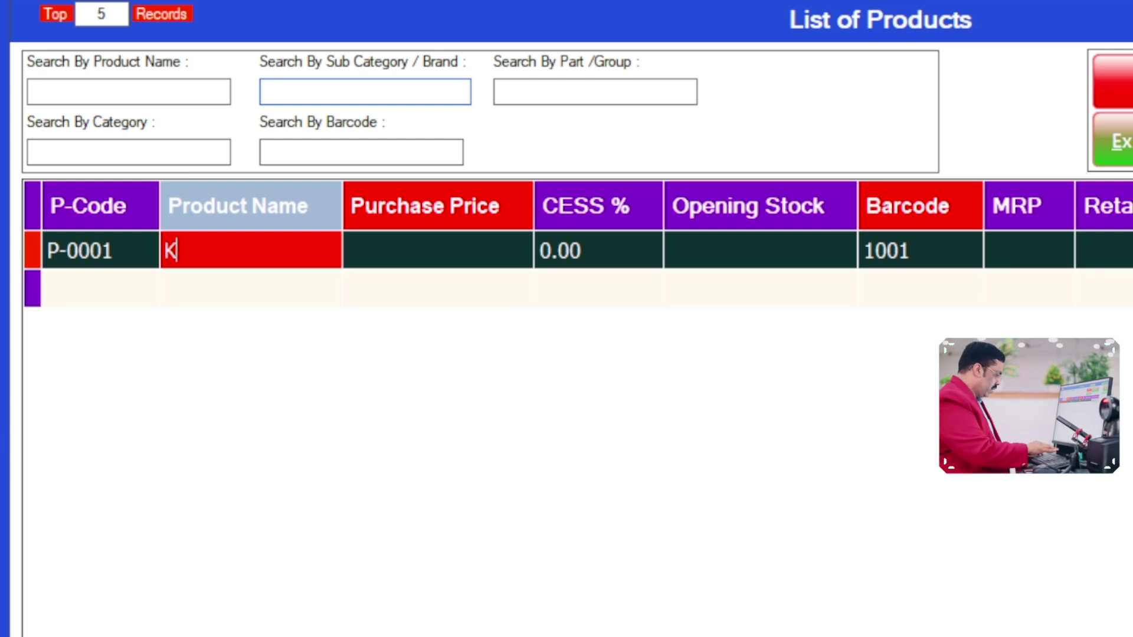
{"action": "type", "text": "EY"}
{"action": "key", "text": "BackSpace"}
{"action": "type", "text": "EYBOARD"}
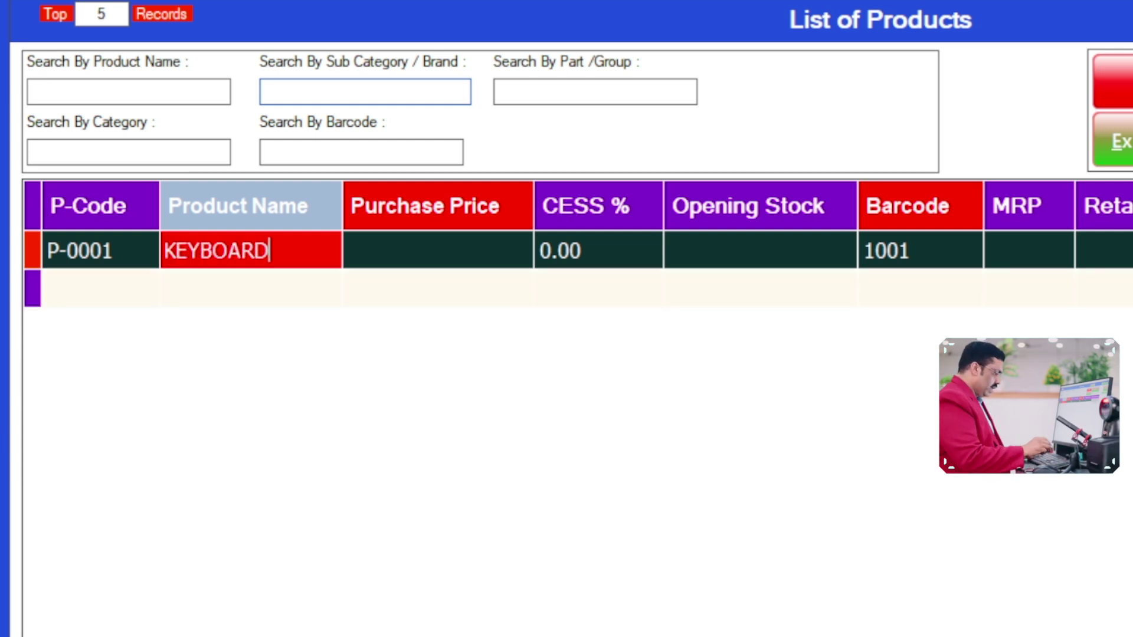
{"action": "key", "text": "Tab"}
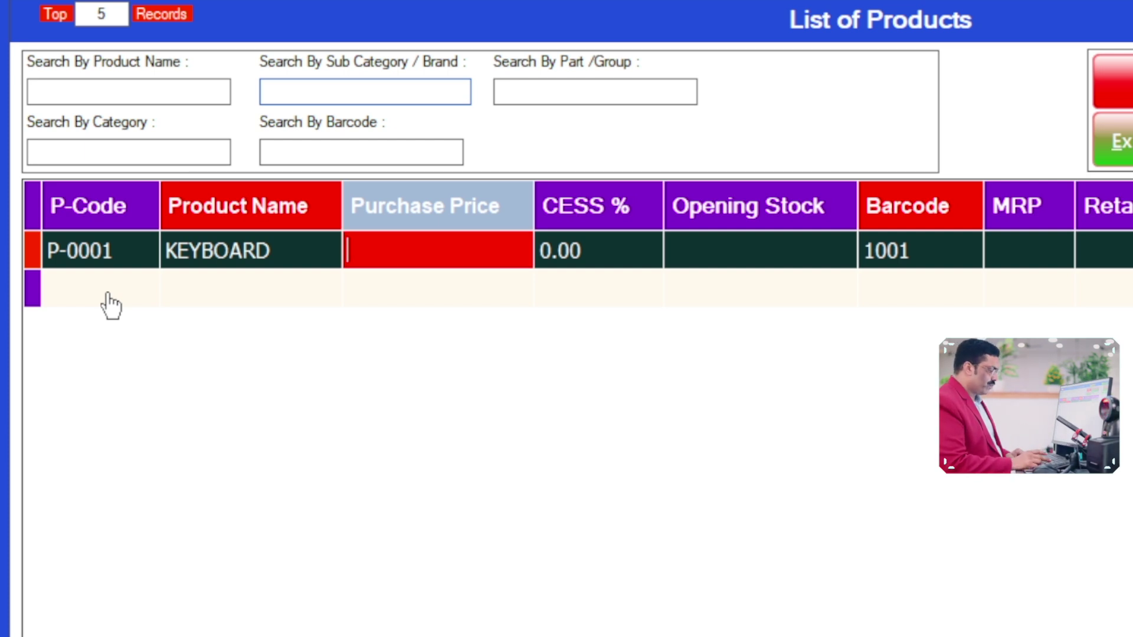
Give KEYBOARD purchase price 400, stock 3, MRP 900 and retail sale price 750, and save it
{"action": "type", "text": "400"}
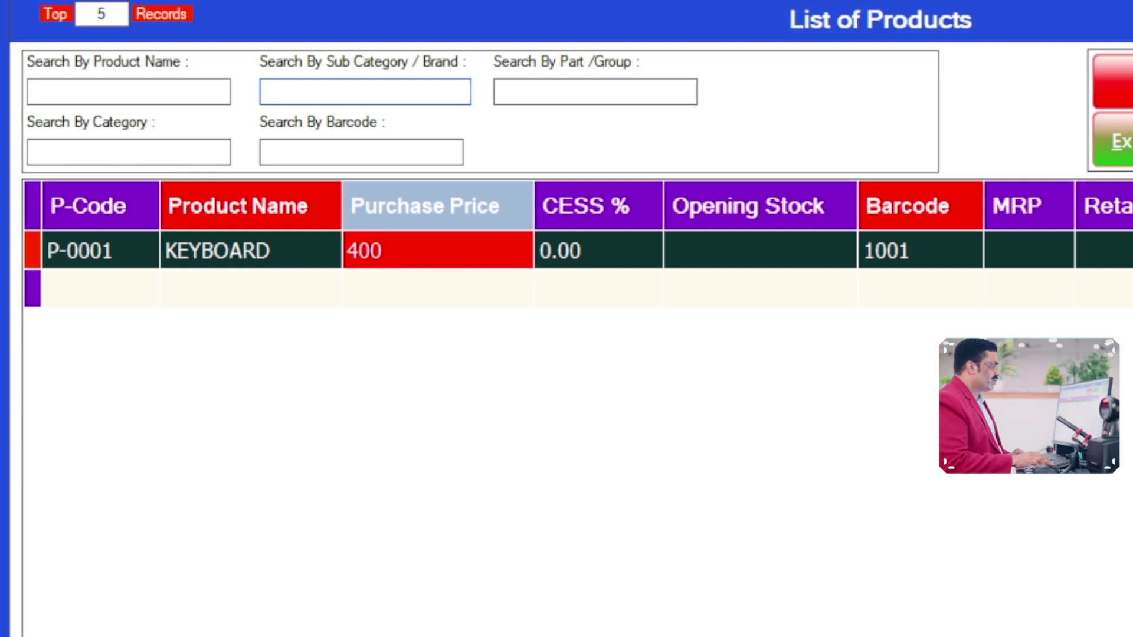
{"action": "key", "text": "Tab"}
{"action": "key", "text": "Tab"}
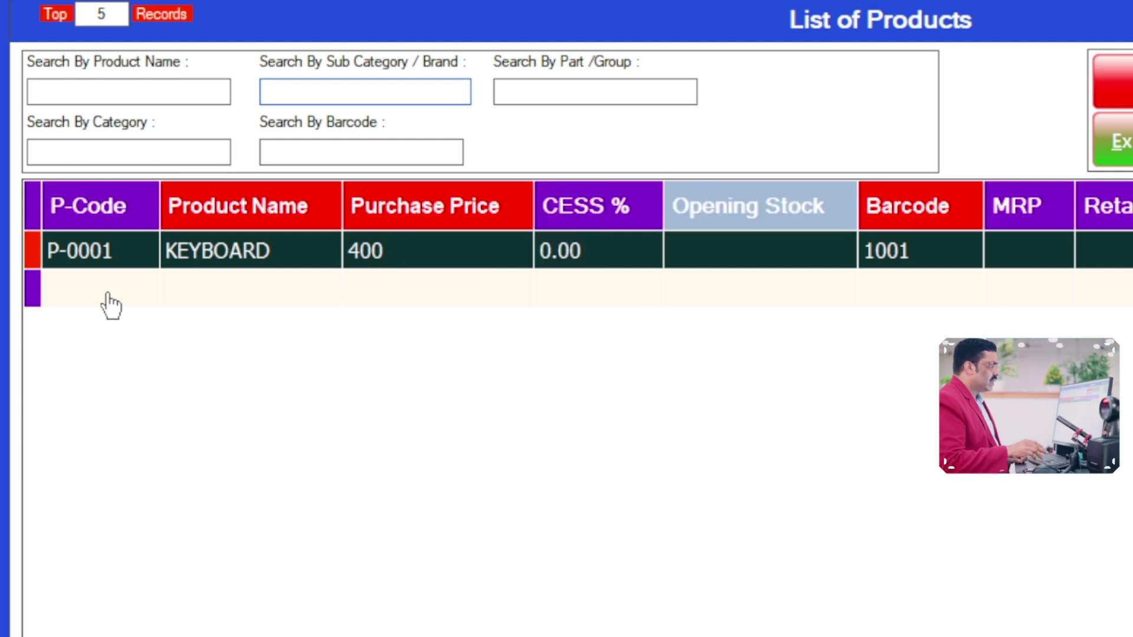
{"action": "type", "text": "3"}
{"action": "key", "text": "Tab"}
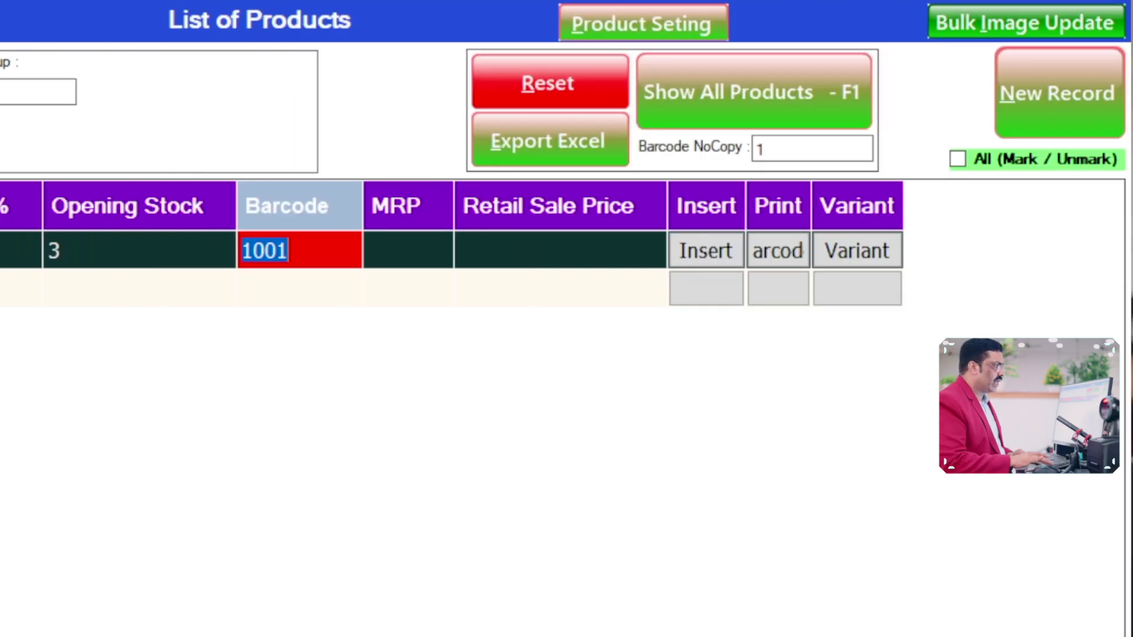
{"action": "left_click", "coordinate": [407, 250]}
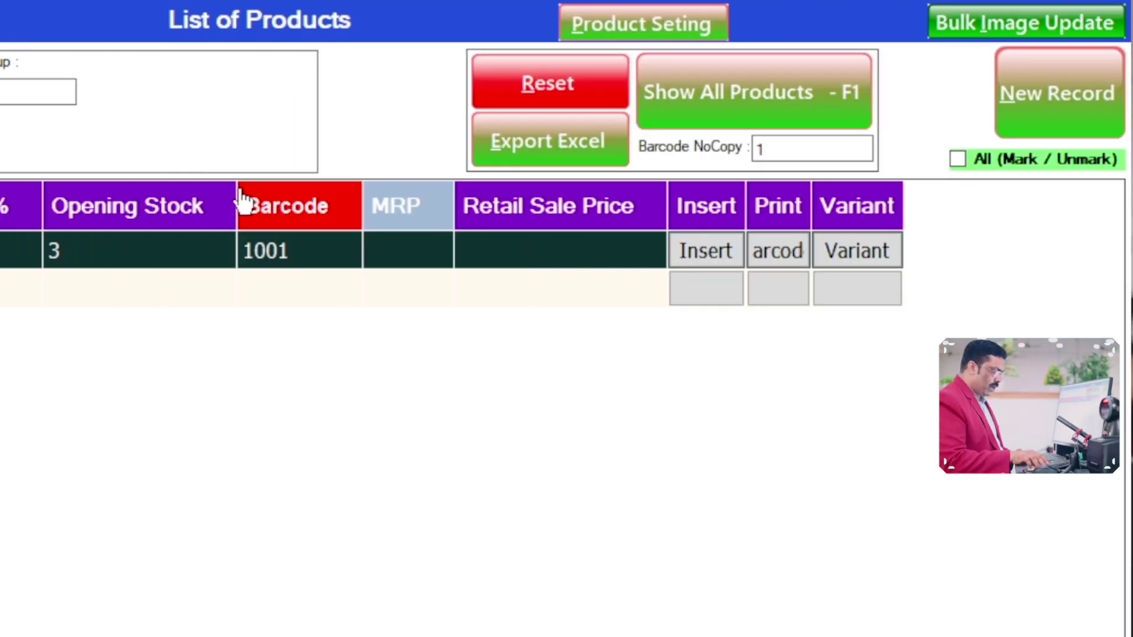
{"action": "type", "text": "900"}
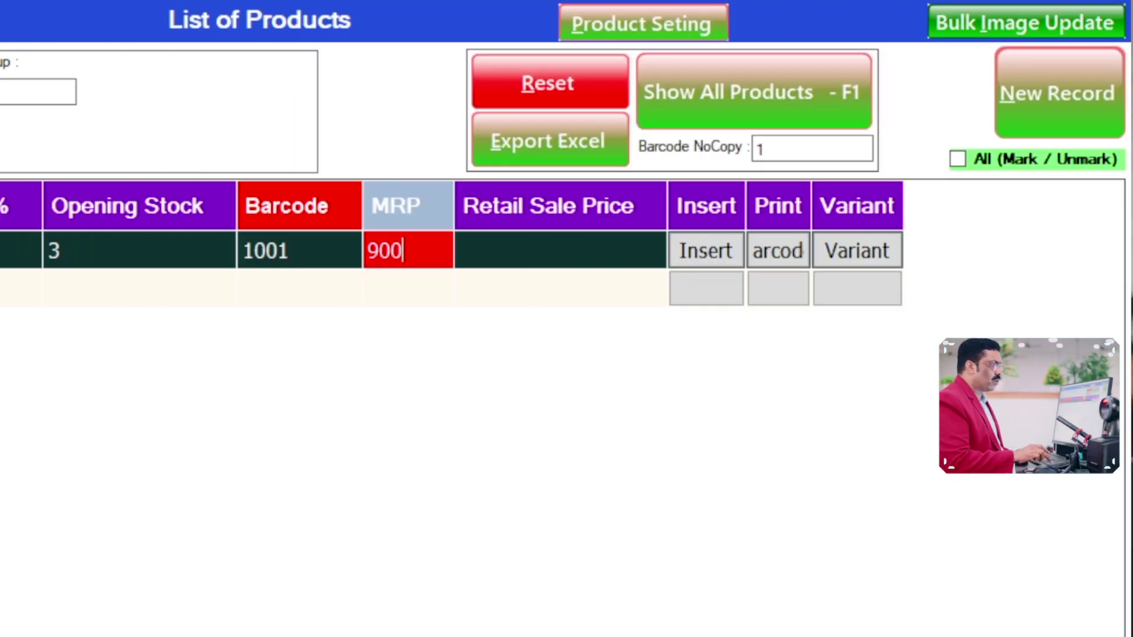
{"action": "key", "text": "Return"}
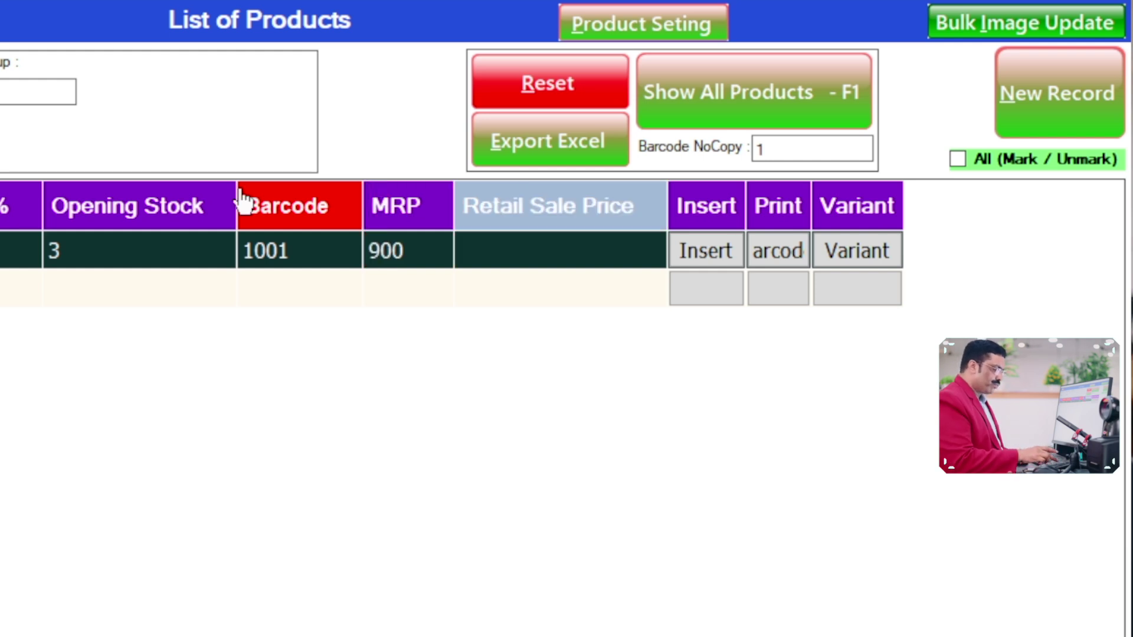
{"action": "type", "text": "750"}
{"action": "key", "text": "Return"}
{"action": "key", "text": "Return"}
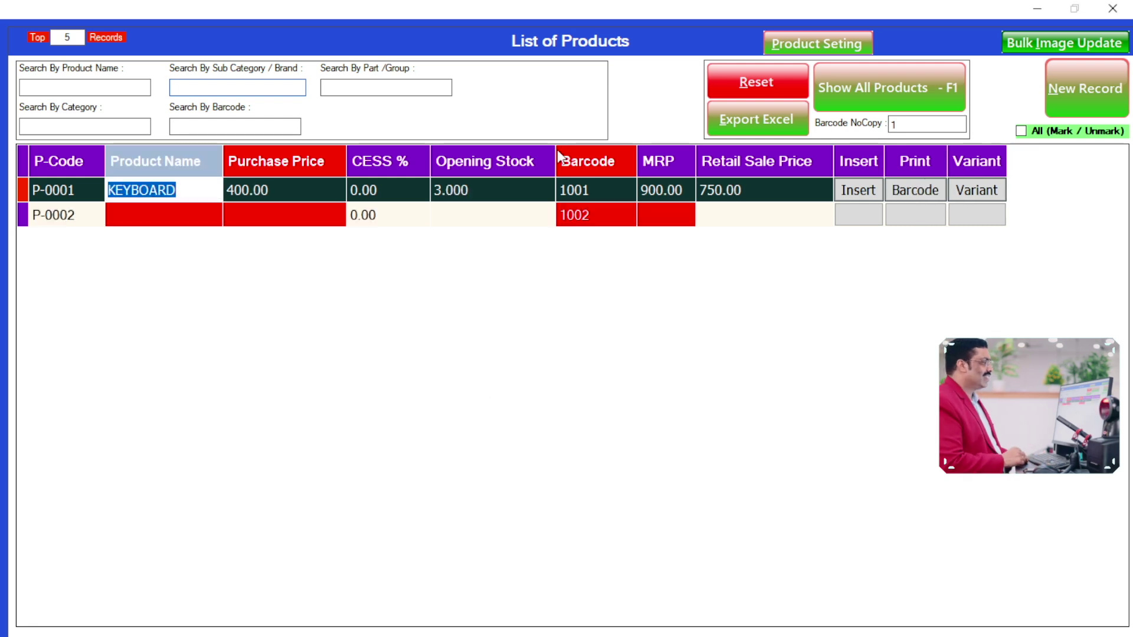
In row P-0002, enter product WASHING POWDER with purchase price 40
{"action": "left_click", "coordinate": [185, 219]}
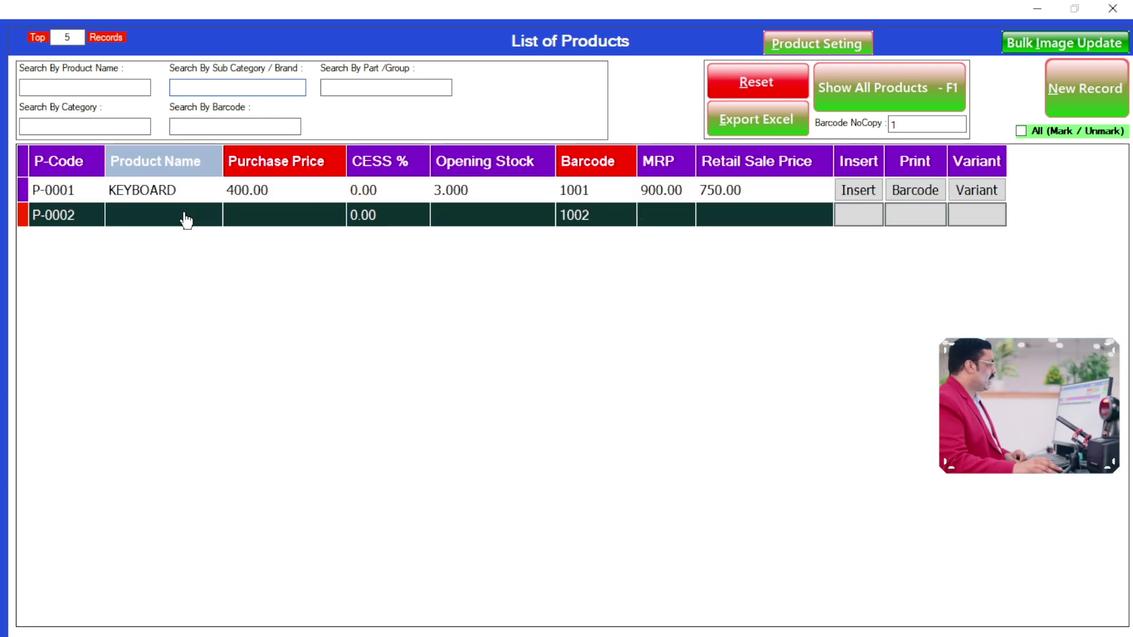
{"action": "left_click", "coordinate": [617, 362]}
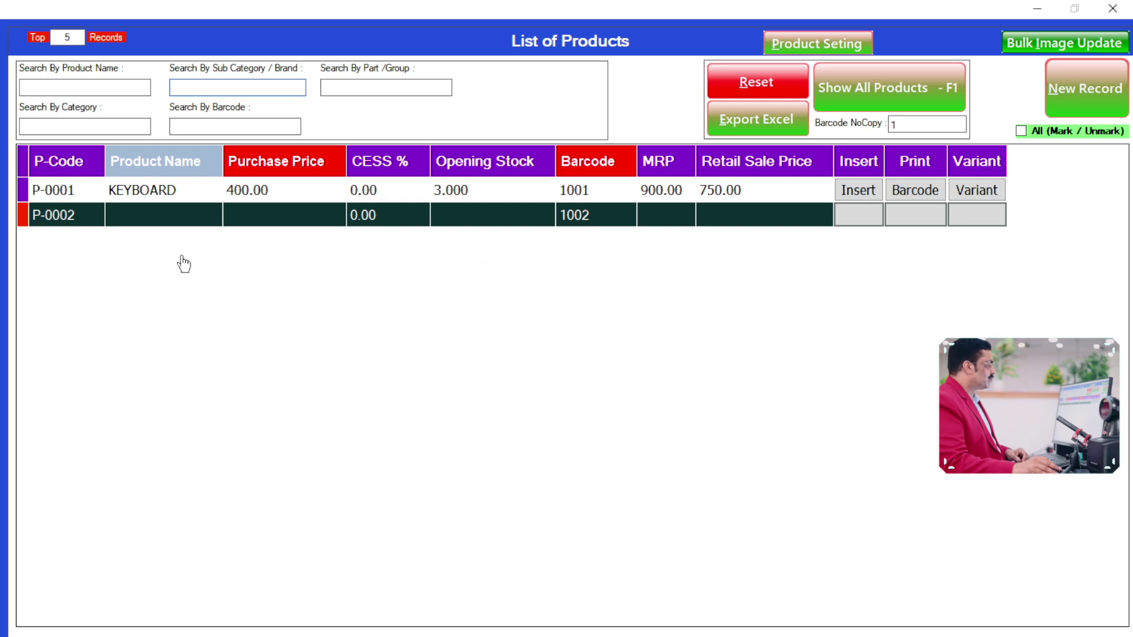
{"action": "left_click", "coordinate": [152, 218]}
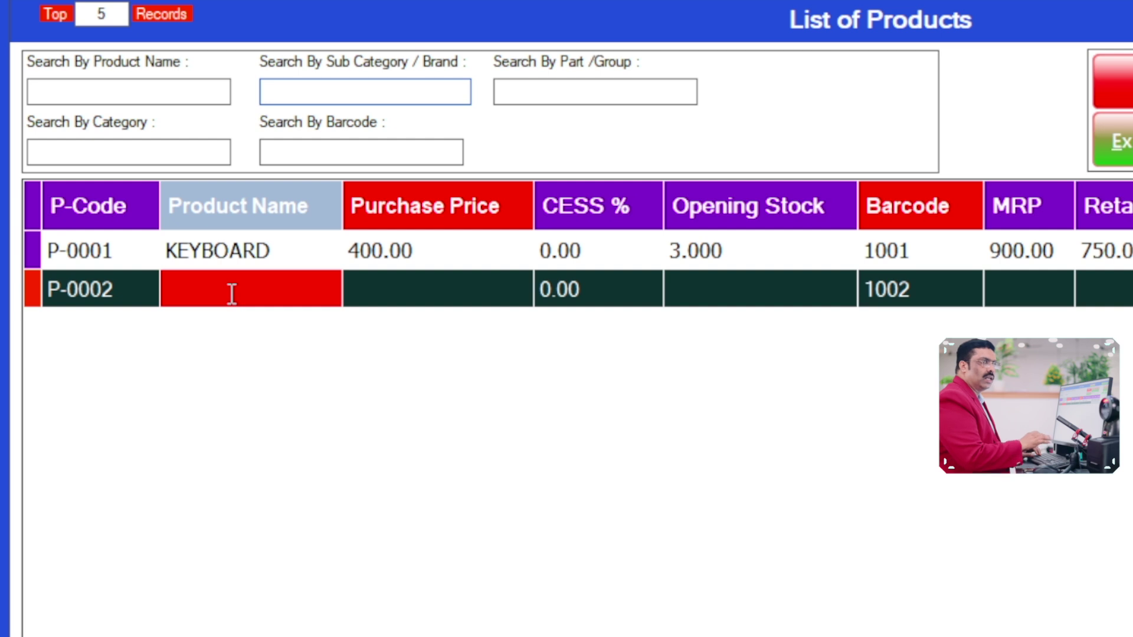
{"action": "type", "text": "WASHING POWDER"}
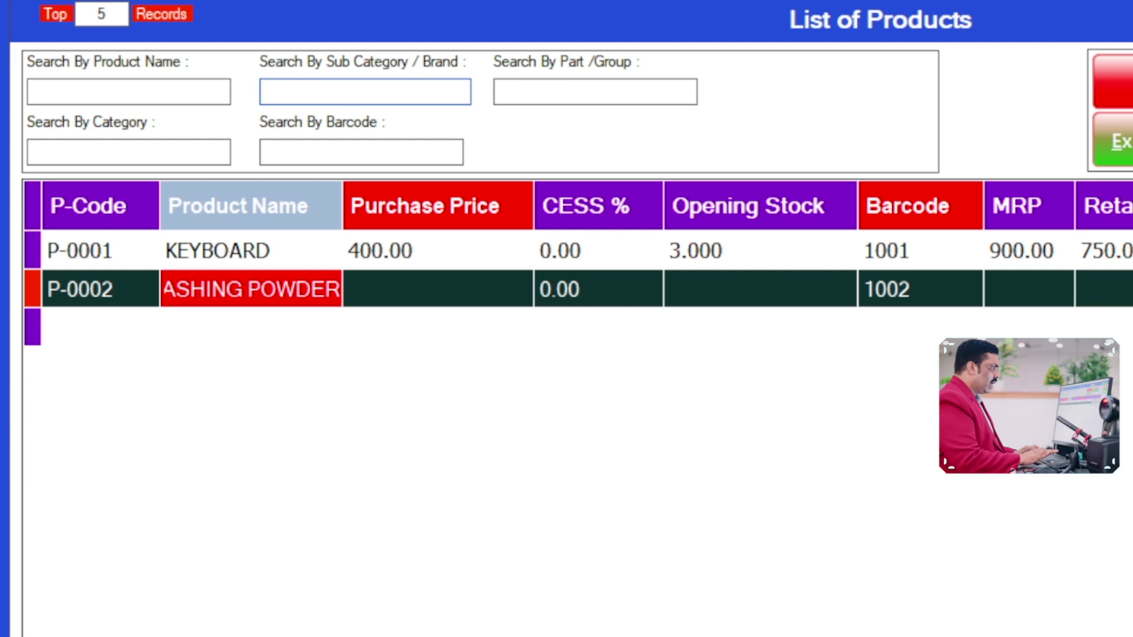
{"action": "key", "text": "Tab"}
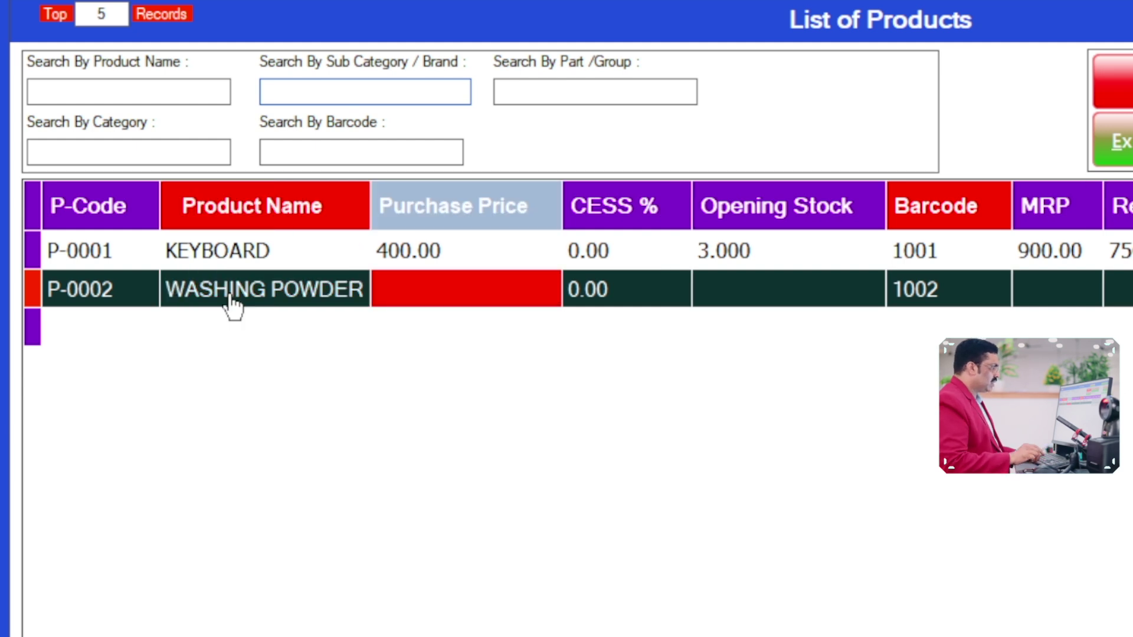
{"action": "type", "text": "40"}
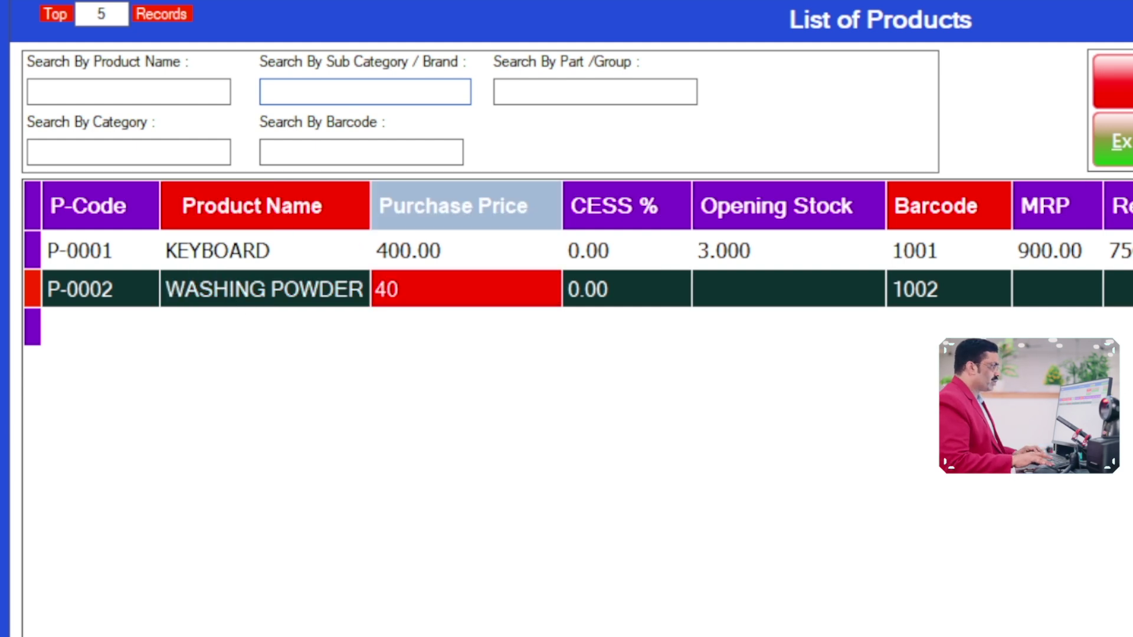
{"action": "key", "text": "Tab"}
{"action": "key", "text": "Tab"}
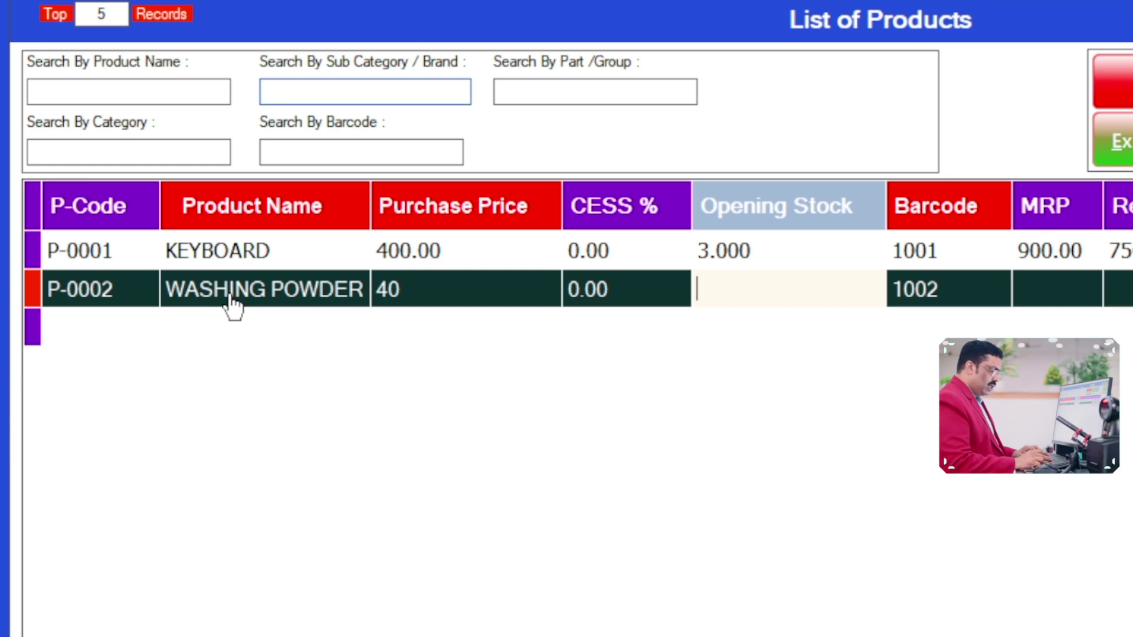
Set opening stock 5, MRP 90 and sale price 80, save the product, and close the list
{"action": "type", "text": "5"}
{"action": "key", "text": "Tab"}
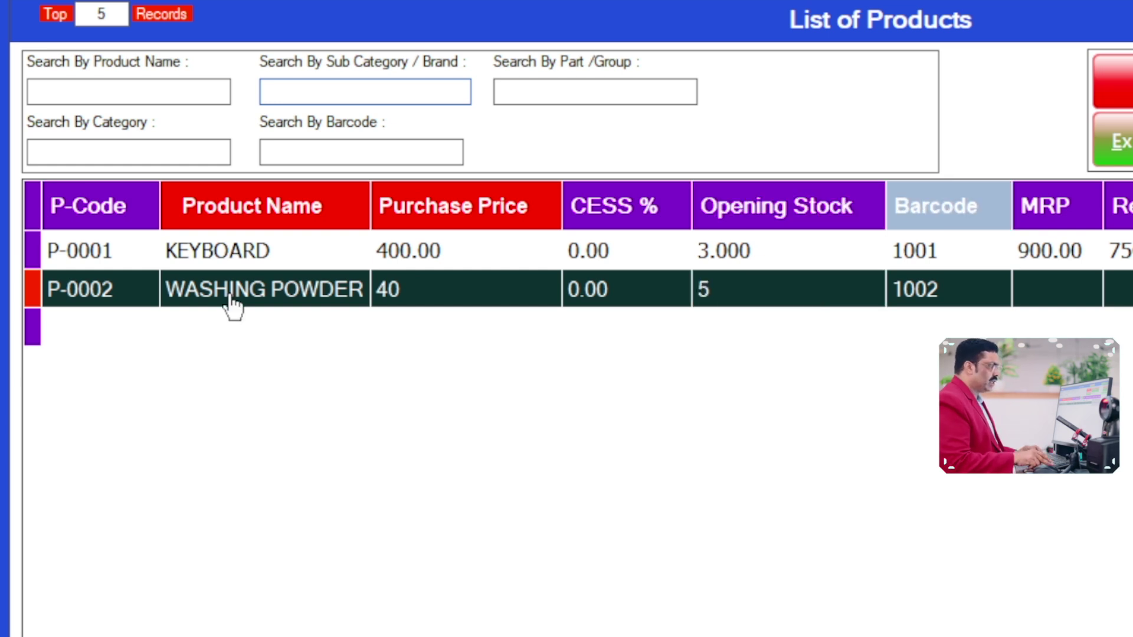
{"action": "key", "text": "Tab"}
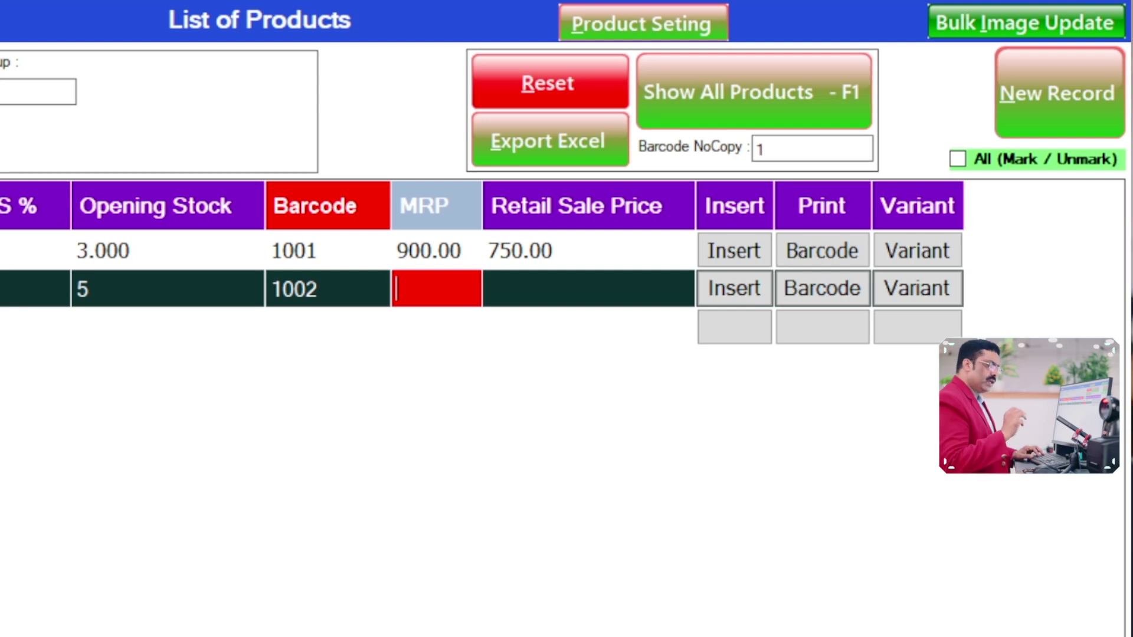
{"action": "type", "text": "90"}
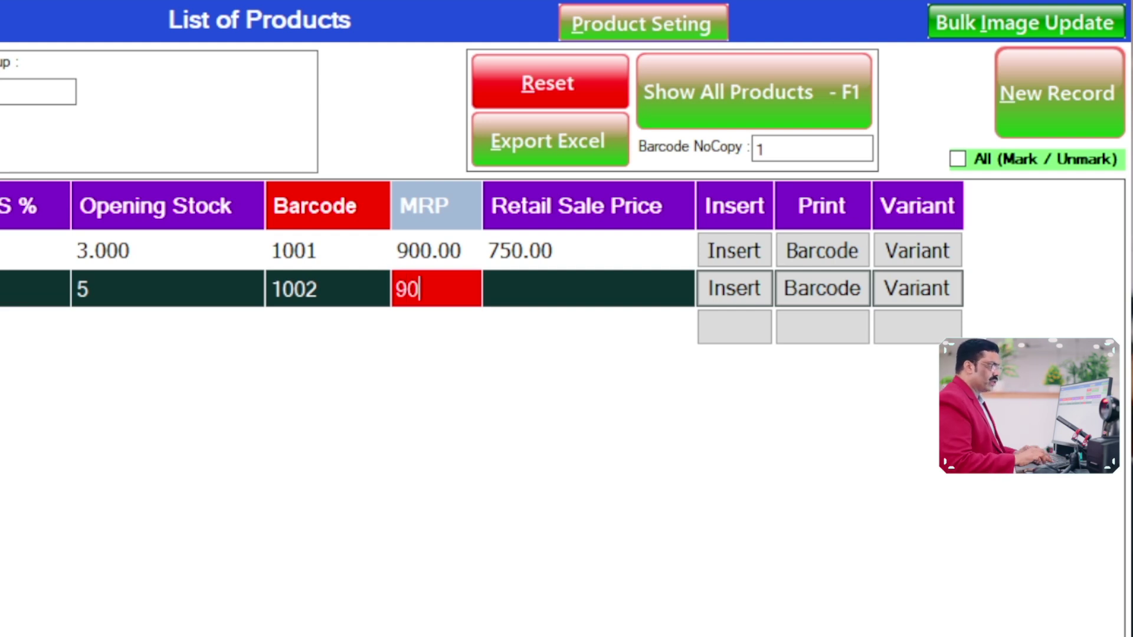
{"action": "key", "text": "Tab"}
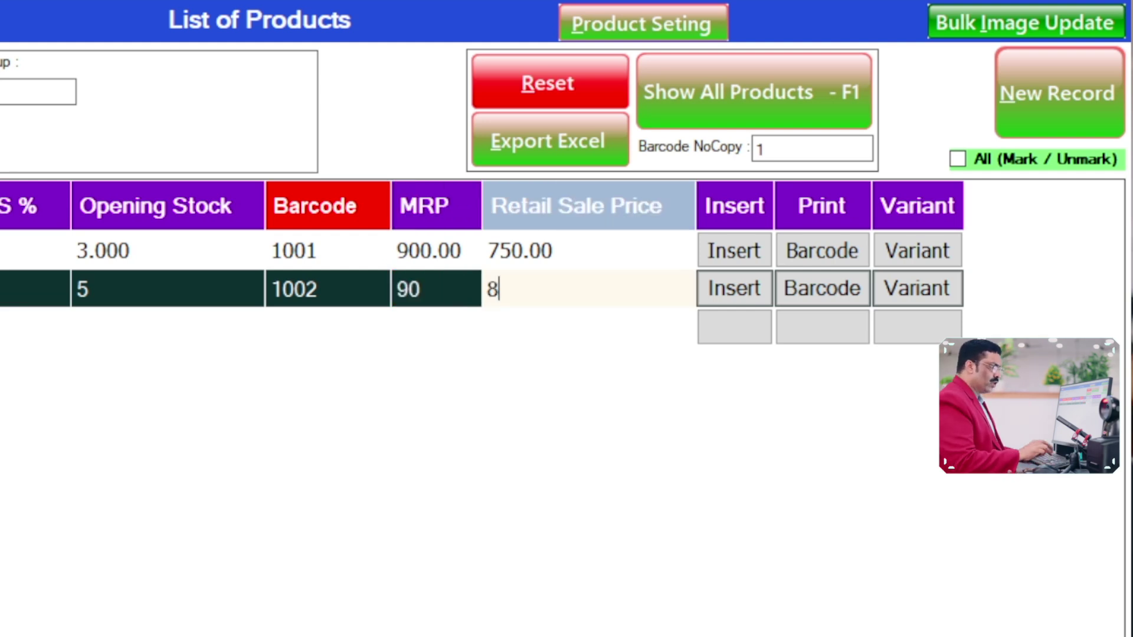
{"action": "key", "text": "Return"}
{"action": "key", "text": "Return"}
{"action": "left_click", "coordinate": [152, 224]}
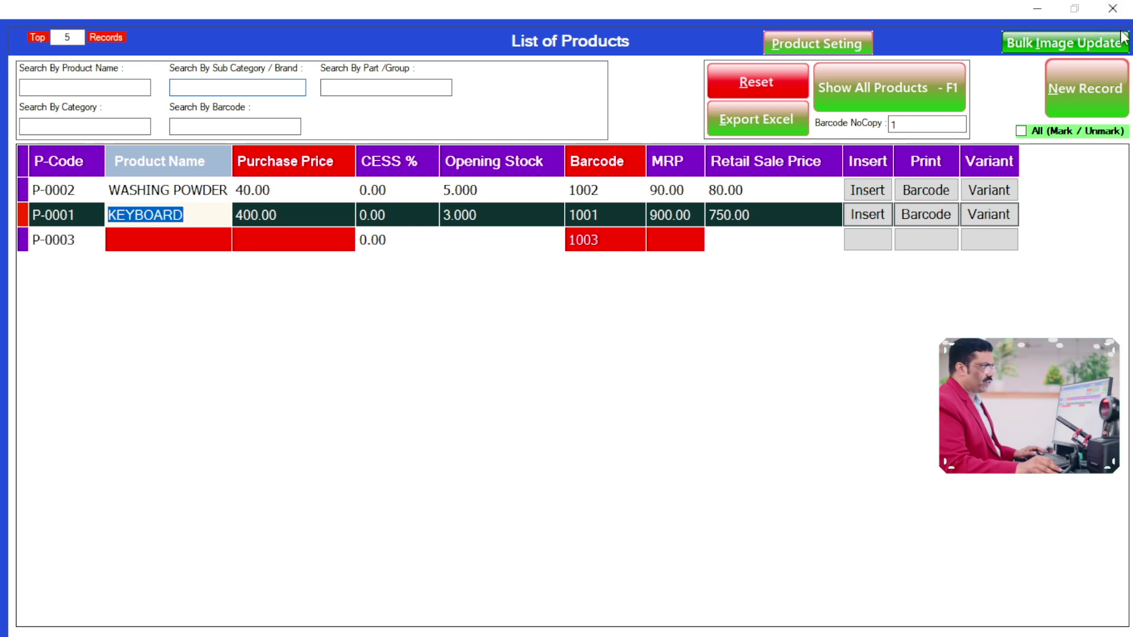
{"action": "left_click", "coordinate": [1120, 12]}
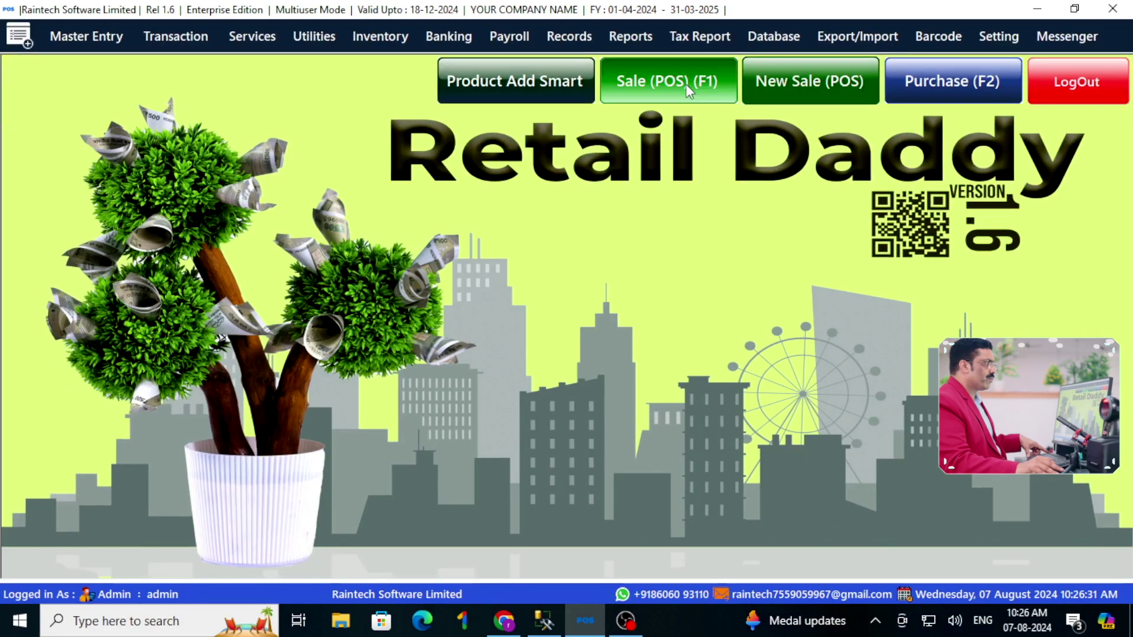
{"action": "left_click", "coordinate": [686, 84]}
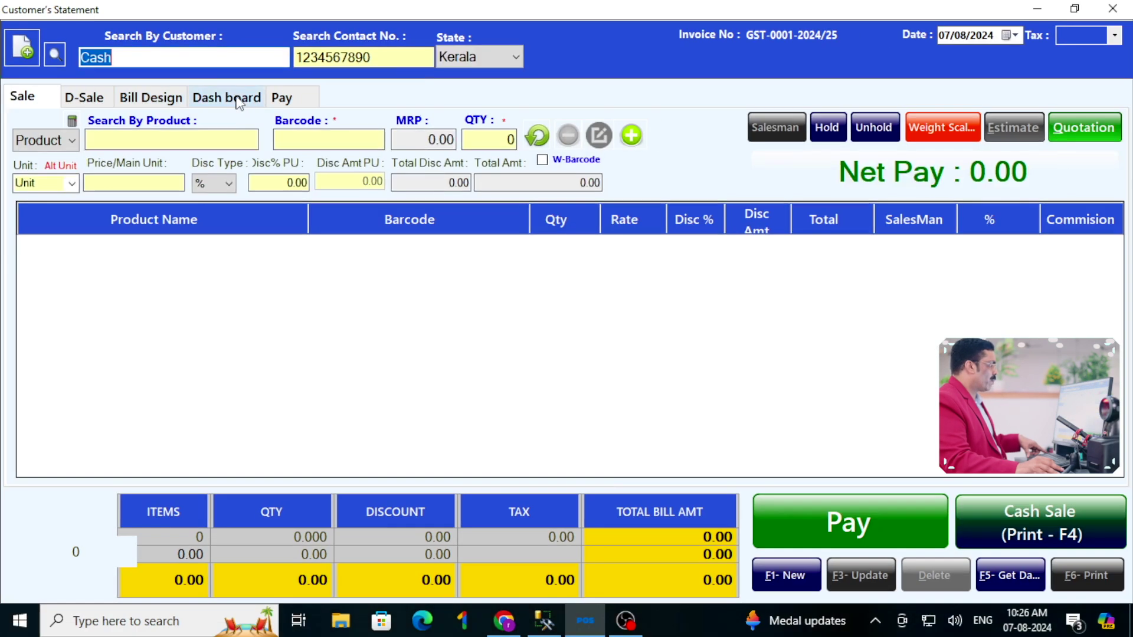
{"action": "left_click", "coordinate": [308, 106]}
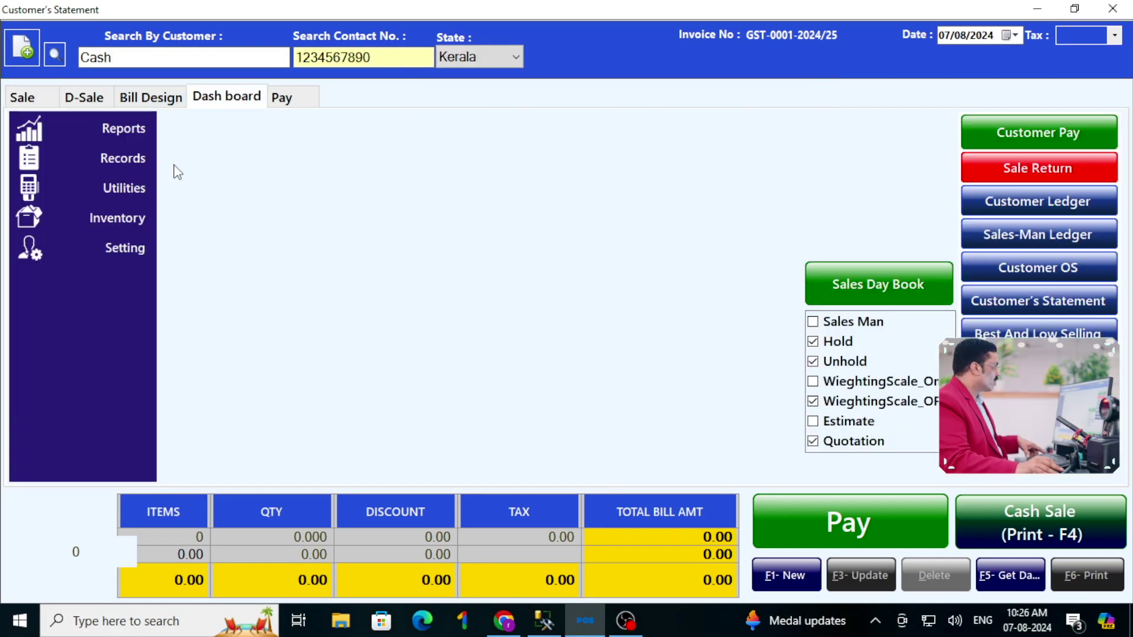
{"action": "left_click", "coordinate": [133, 164]}
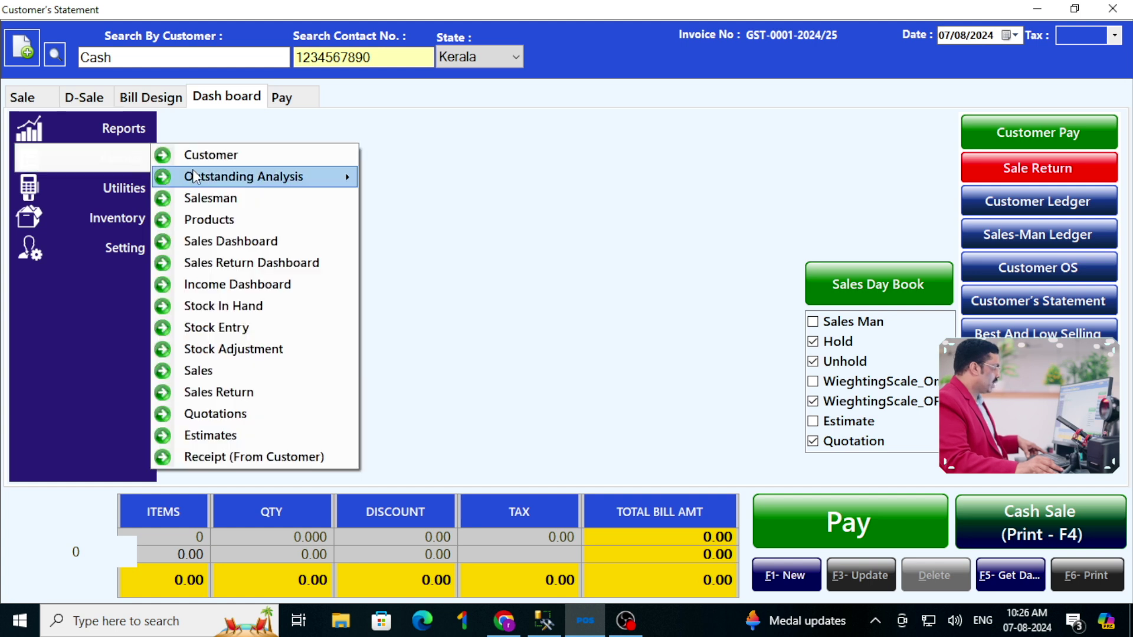
{"action": "left_click", "coordinate": [246, 306]}
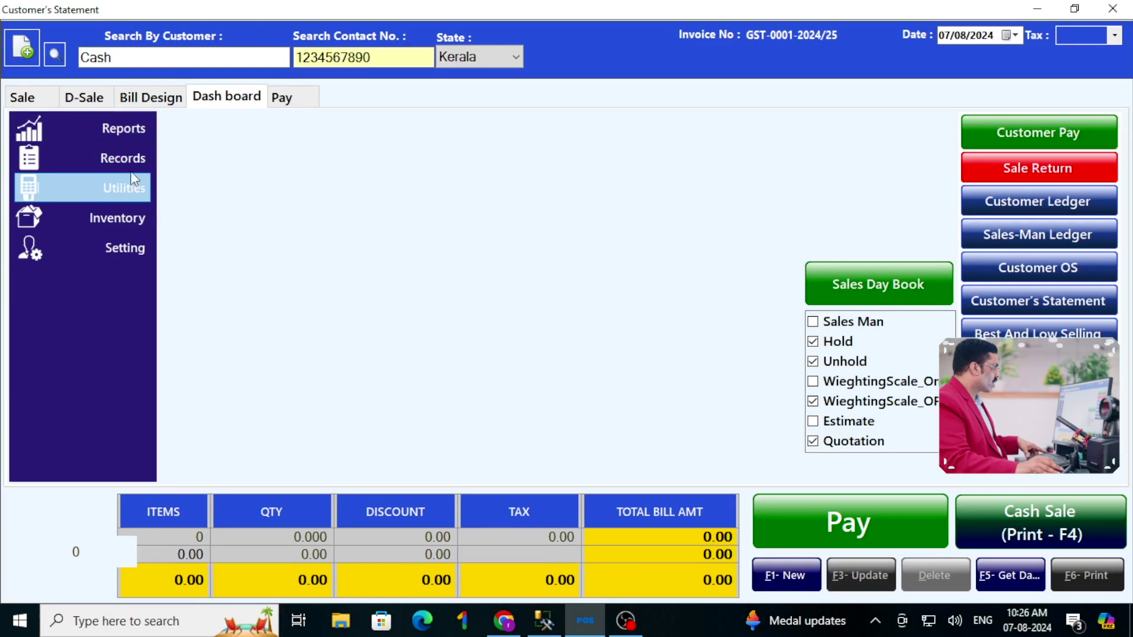
{"action": "left_click", "coordinate": [131, 163]}
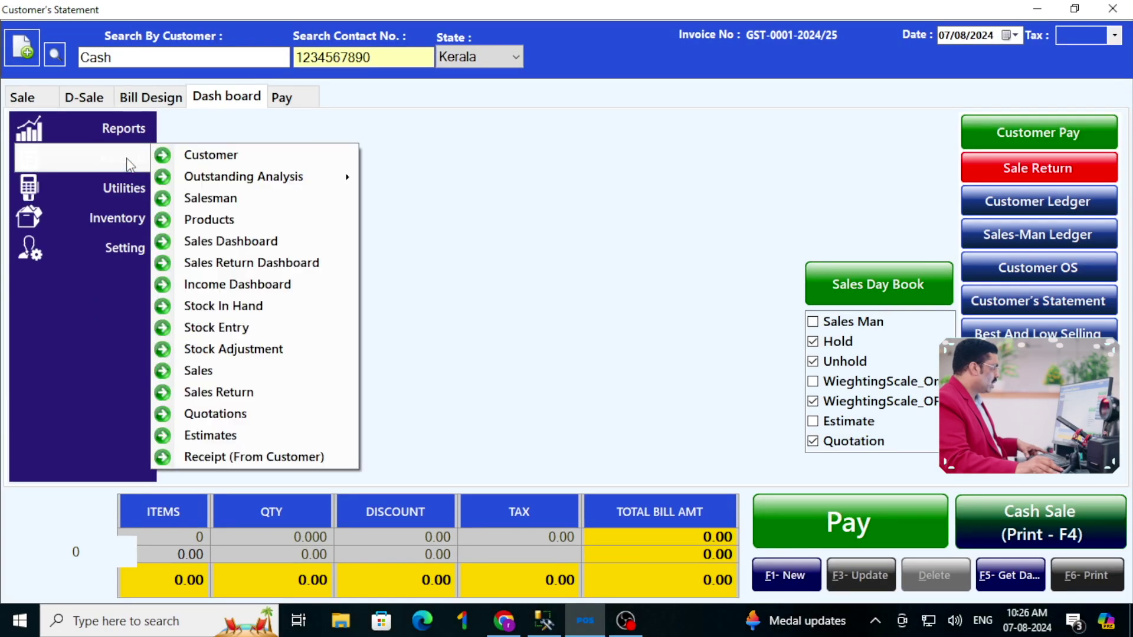
{"action": "left_click", "coordinate": [245, 313]}
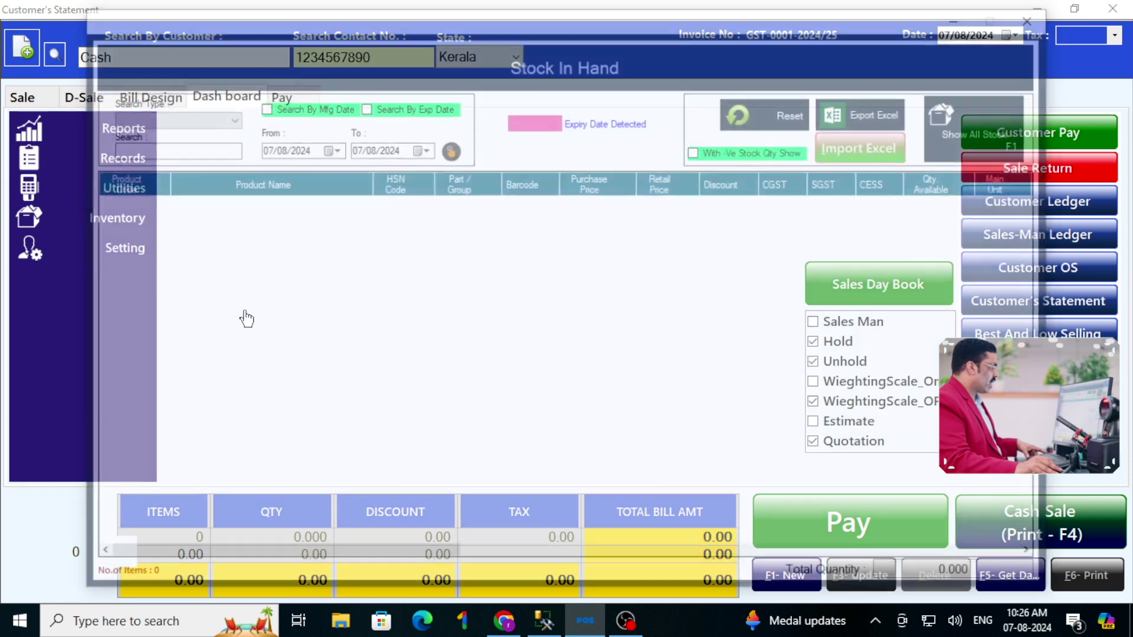
{"action": "left_click", "coordinate": [997, 131]}
{"action": "left_click", "coordinate": [631, 373]}
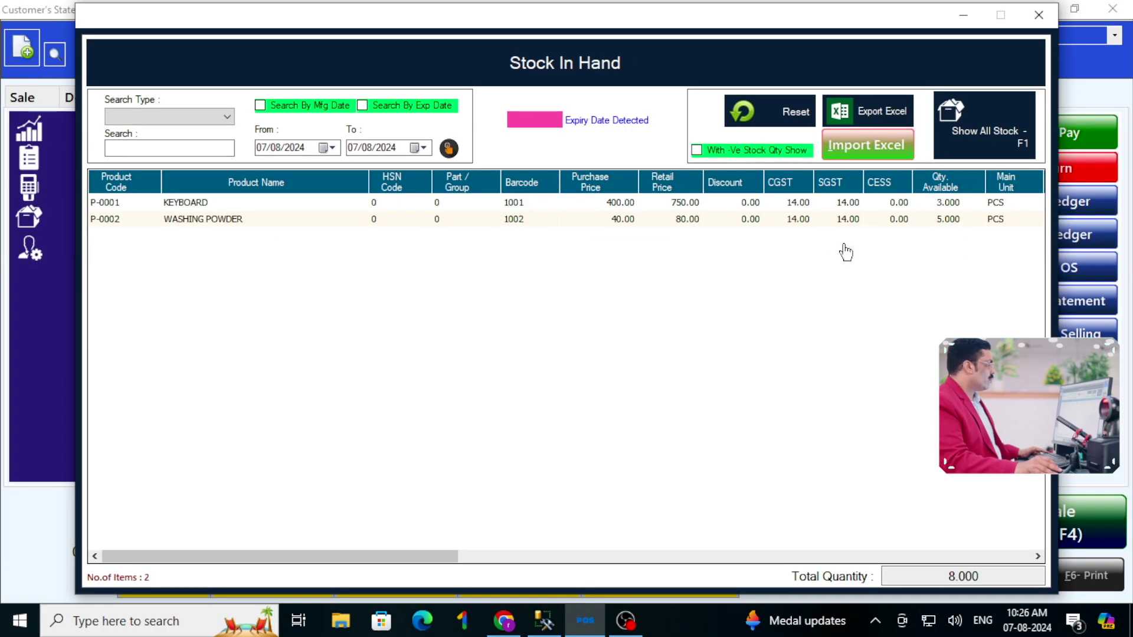
{"action": "left_click", "coordinate": [1038, 16]}
{"action": "left_click", "coordinate": [1115, 13]}
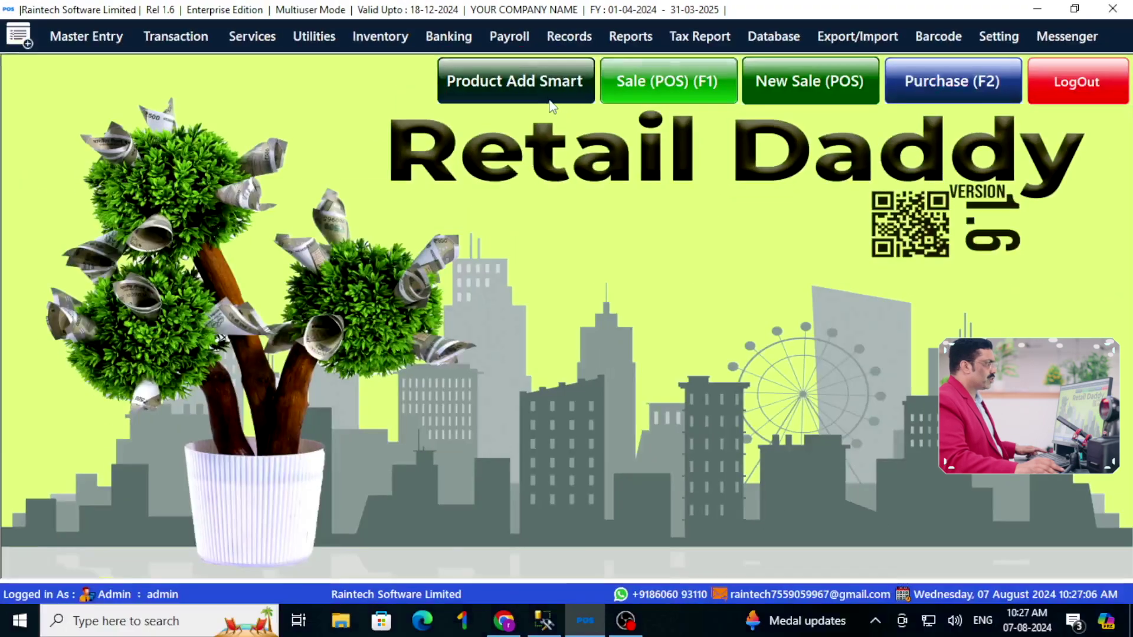
Preview the WASHING POWDER barcode label at 300% and open its Print dialog
{"action": "left_click", "coordinate": [554, 128]}
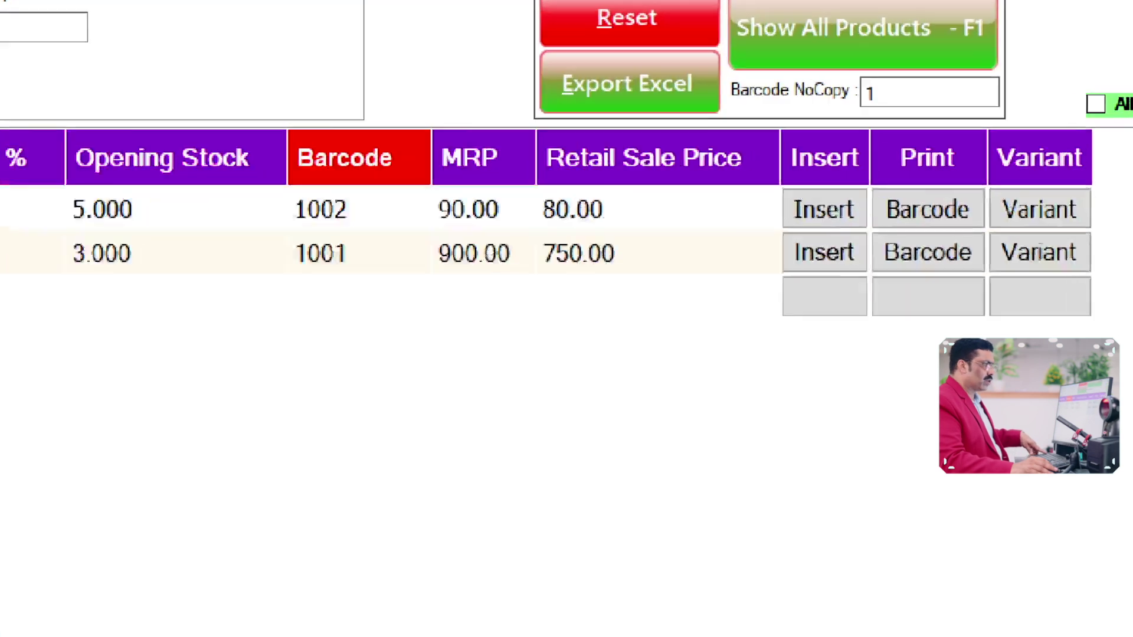
{"action": "left_click", "coordinate": [917, 211]}
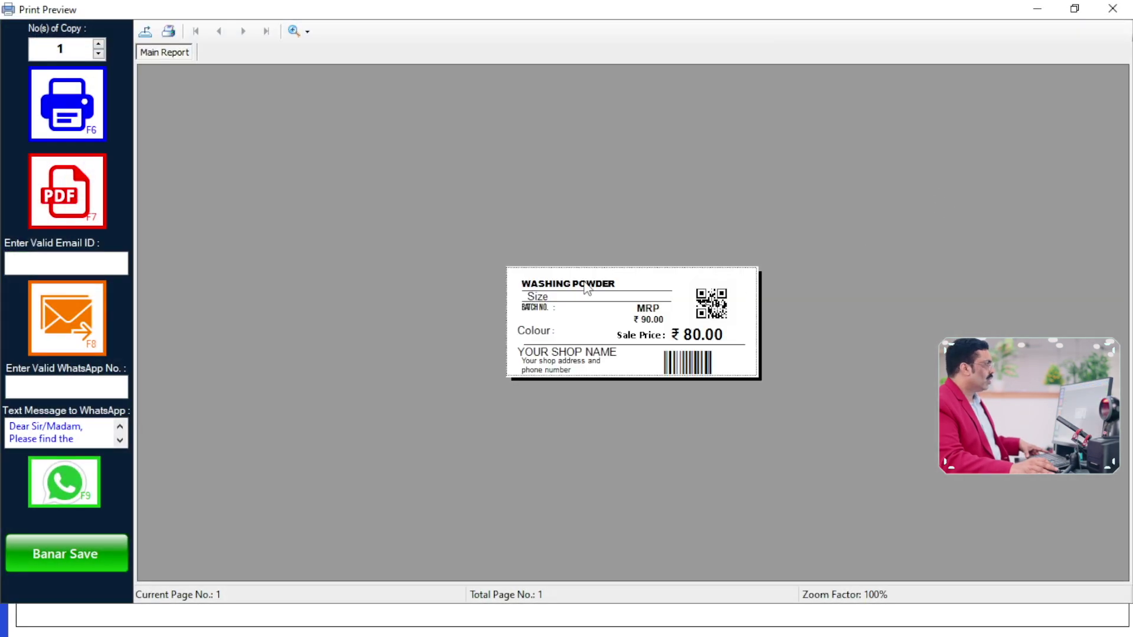
{"action": "left_click", "coordinate": [303, 31]}
{"action": "left_click", "coordinate": [319, 107]}
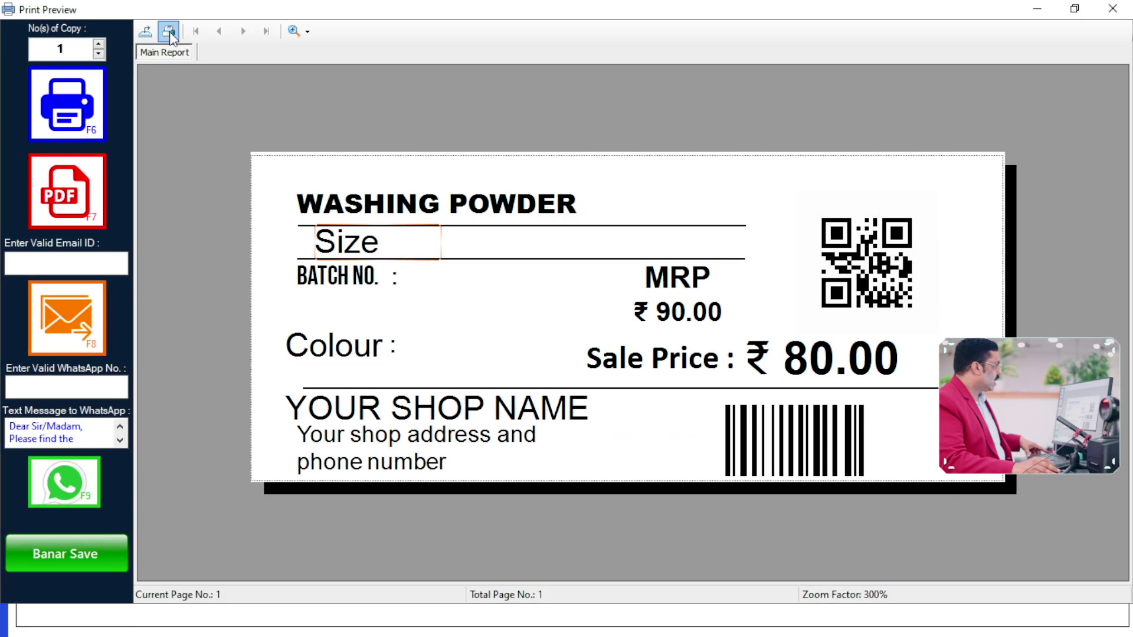
{"action": "left_click", "coordinate": [170, 33]}
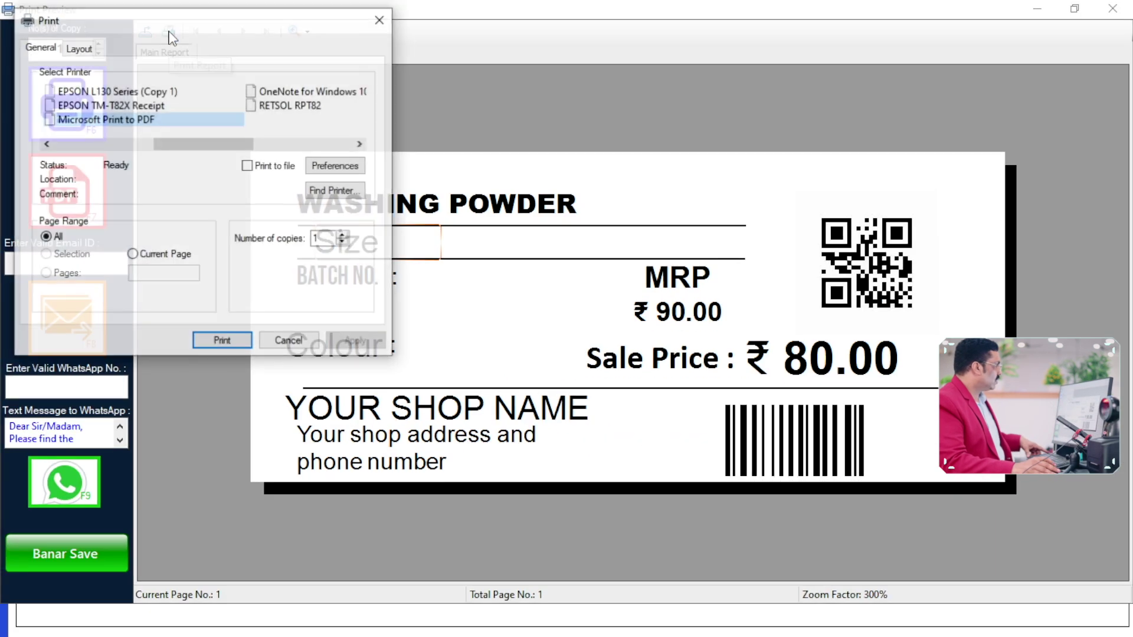
Select Bar Code Printer R220, accept its preferences, and print 10 WASHING POWDER labels
{"action": "left_click_drag", "start_coordinate": [196, 146], "coordinate": [77, 145]}
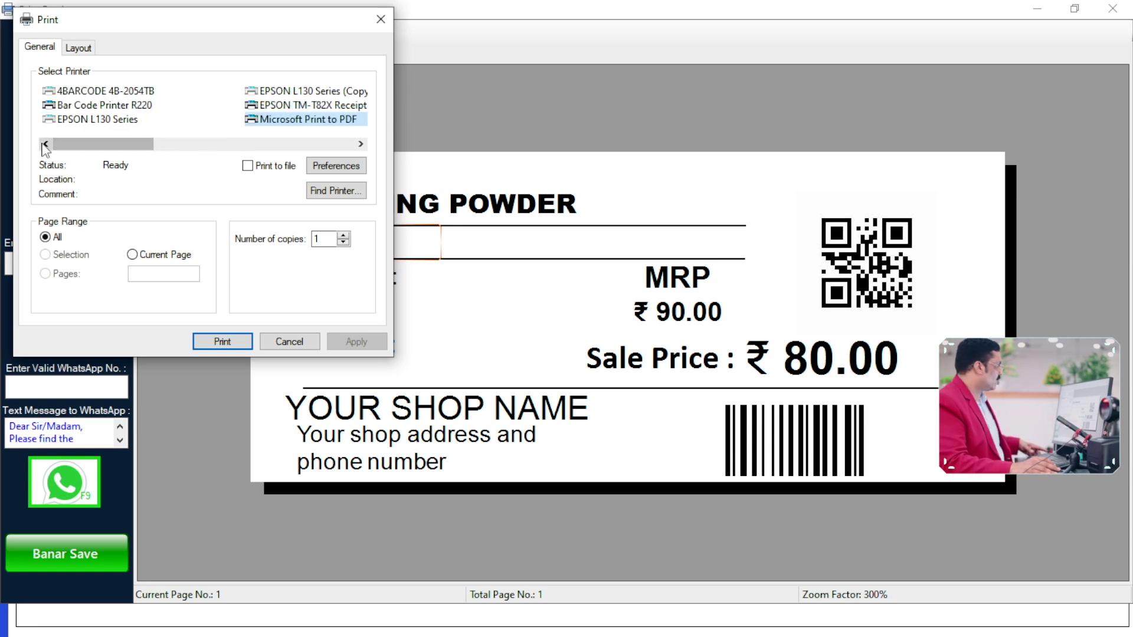
{"action": "left_click", "coordinate": [103, 105]}
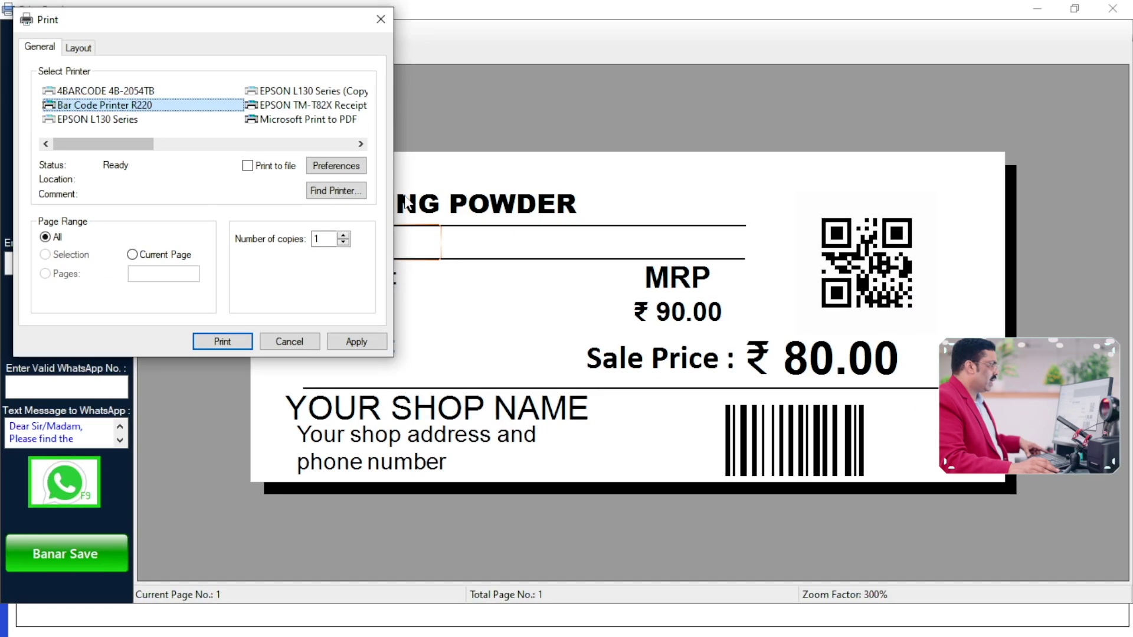
{"action": "left_click", "coordinate": [657, 222]}
{"action": "left_click", "coordinate": [98, 121]}
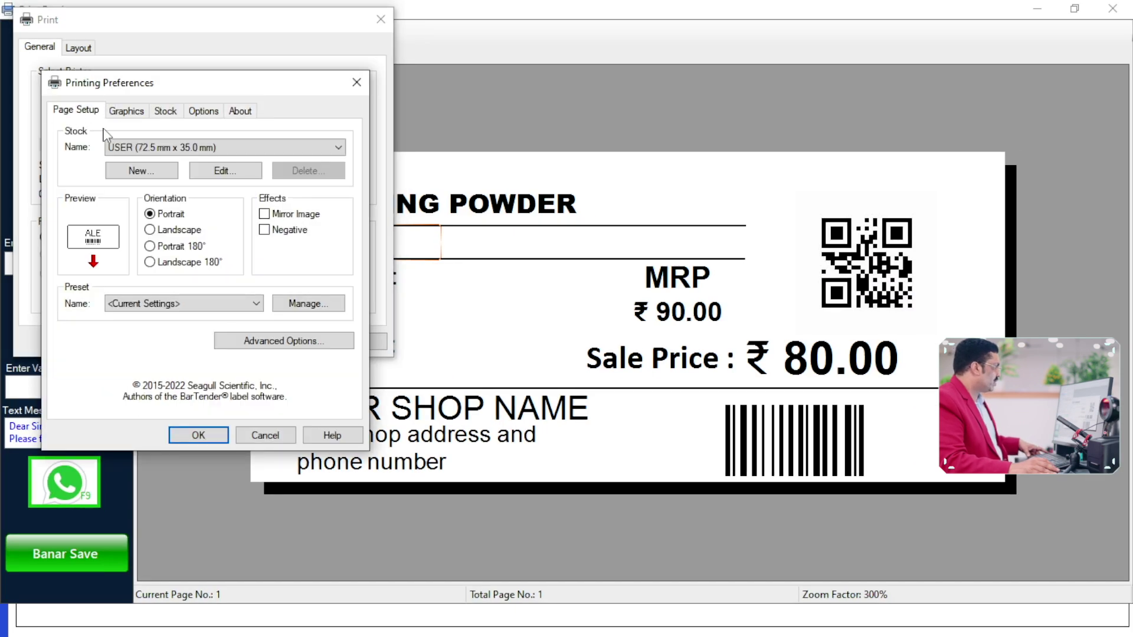
{"action": "left_click", "coordinate": [199, 436]}
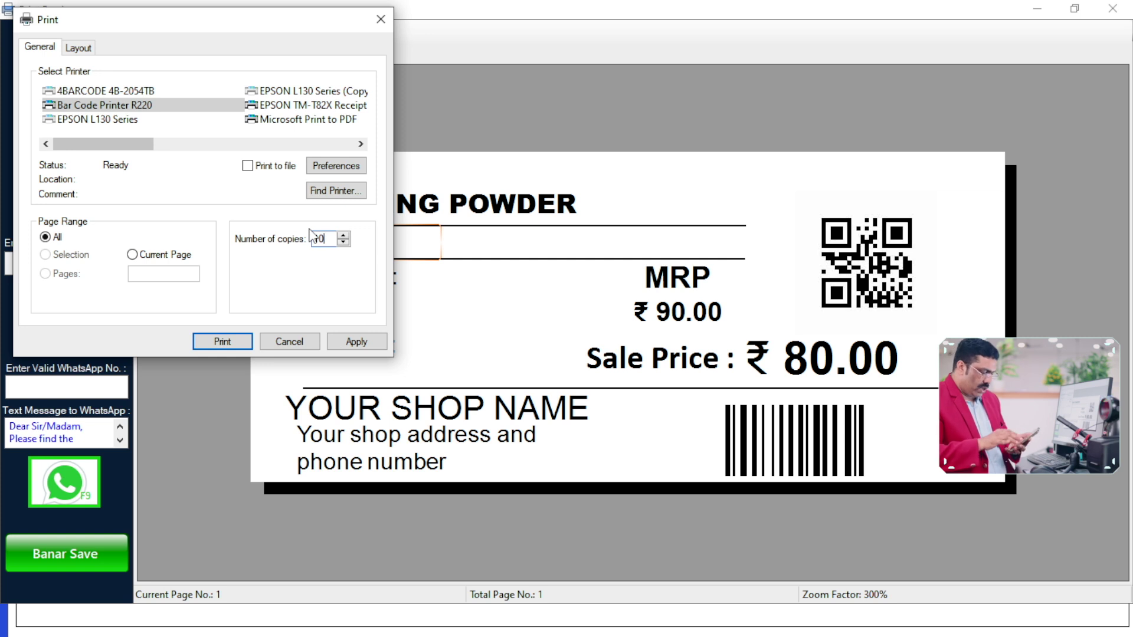
{"action": "left_click", "coordinate": [223, 342]}
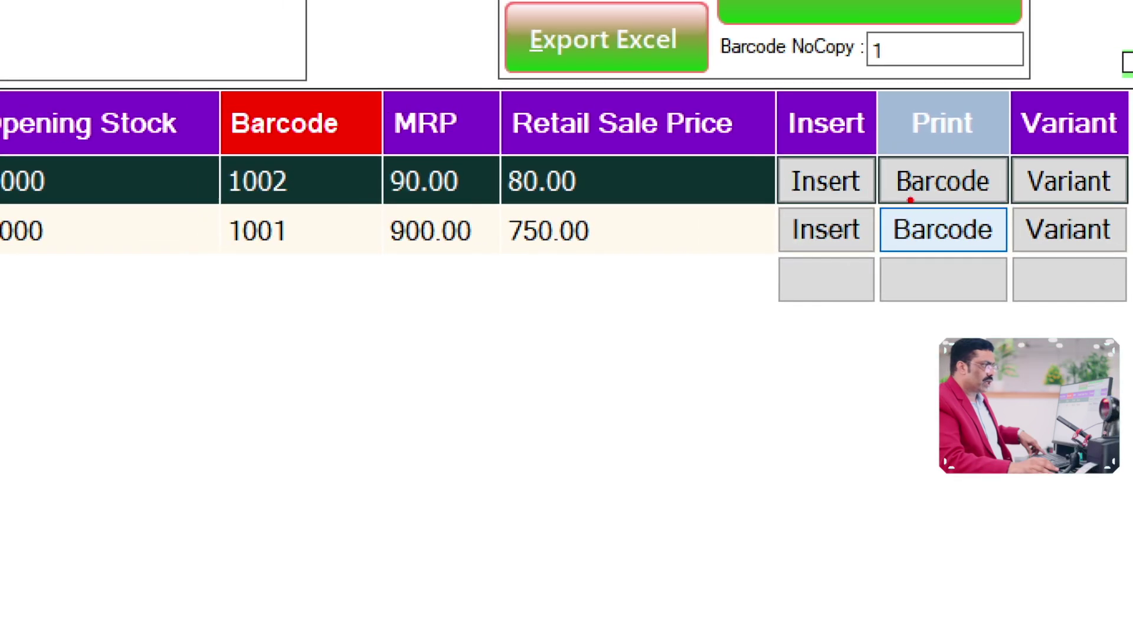
Preview the KEYBOARD label at 200%, then print 5 copies on Bar Code Printer R220
{"action": "left_click", "coordinate": [943, 230]}
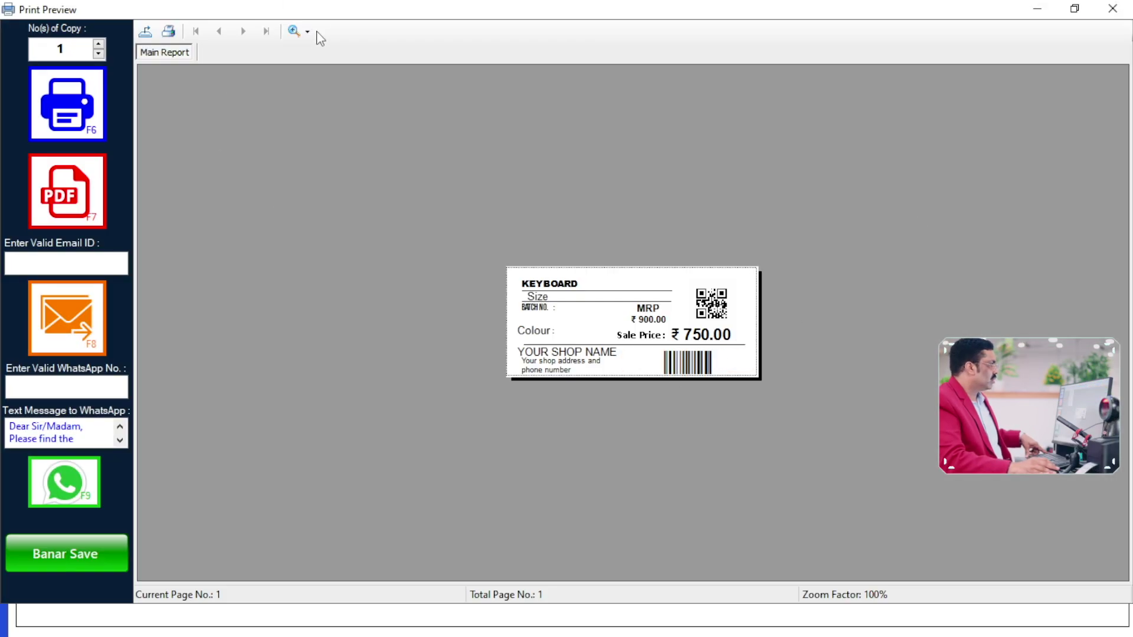
{"action": "left_click", "coordinate": [308, 32]}
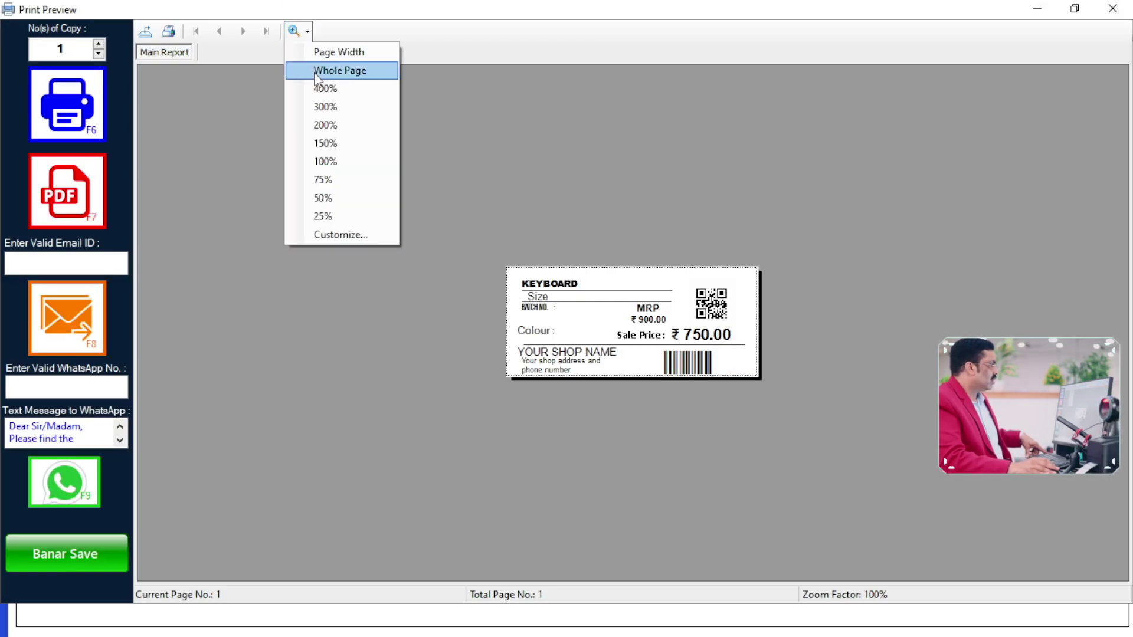
{"action": "left_click", "coordinate": [341, 120]}
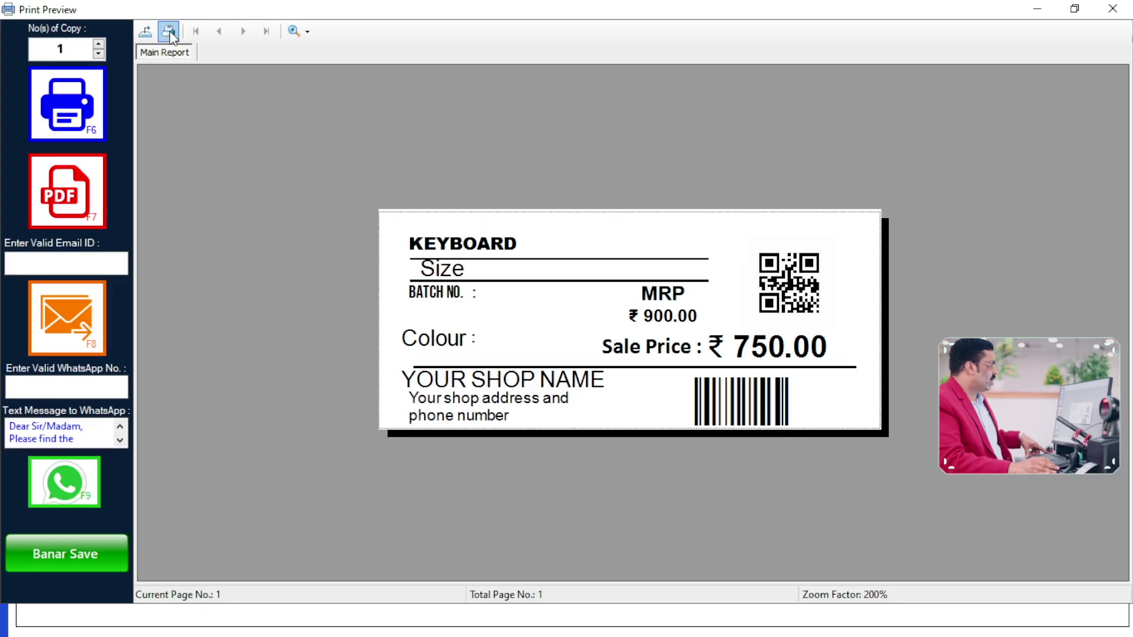
{"action": "left_click", "coordinate": [169, 31]}
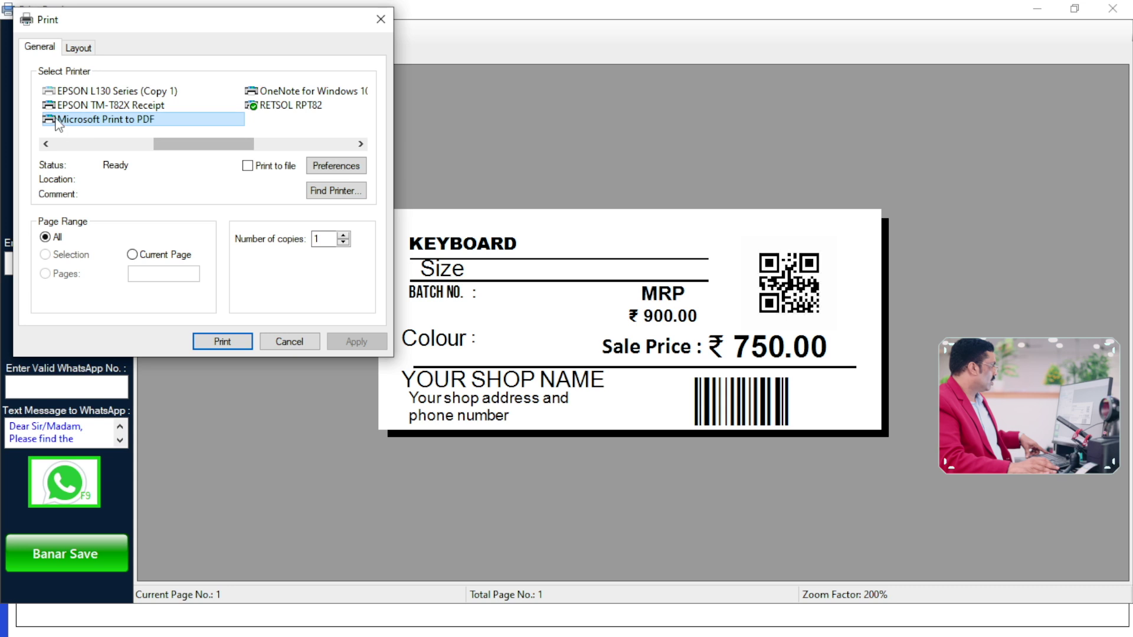
{"action": "left_click", "coordinate": [46, 143]}
{"action": "left_click", "coordinate": [104, 105]}
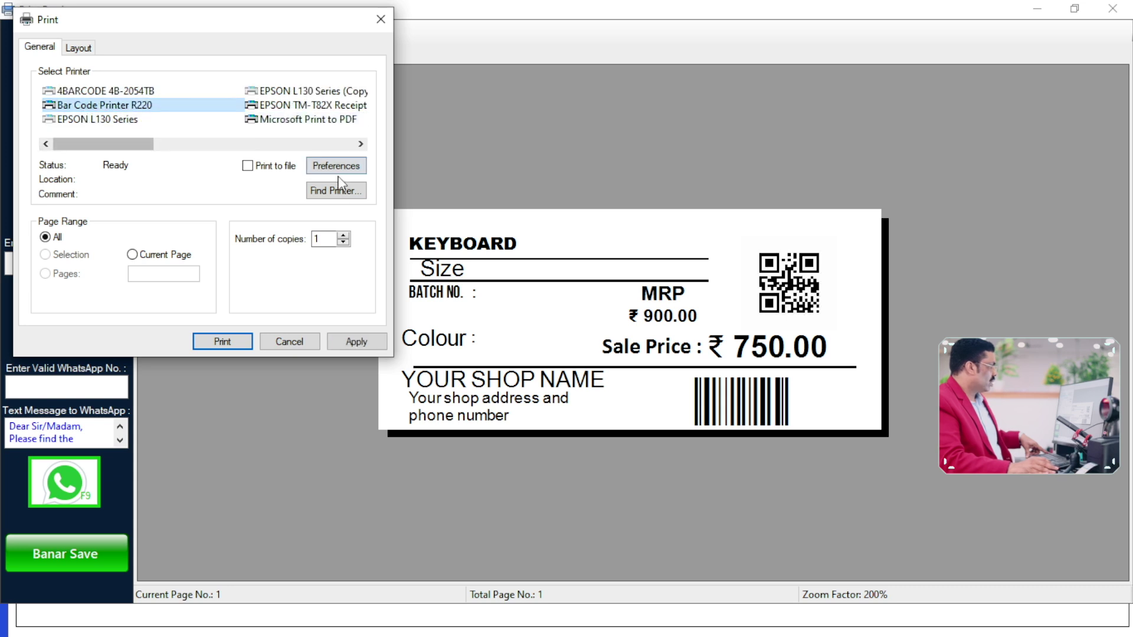
{"action": "left_click", "coordinate": [331, 238]}
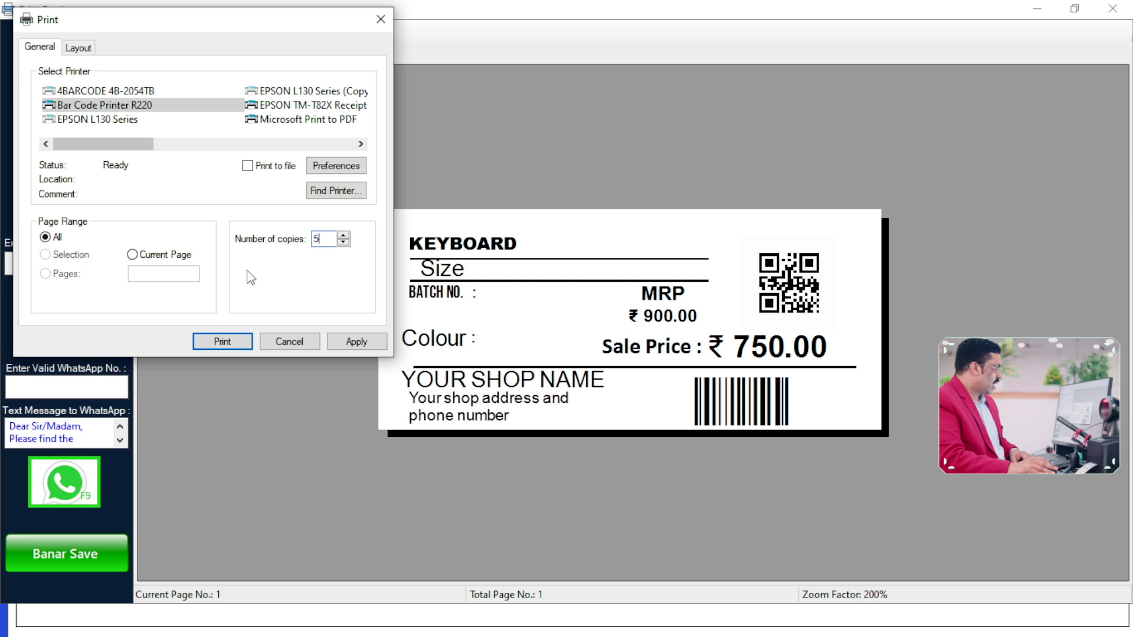
{"action": "left_click", "coordinate": [340, 348]}
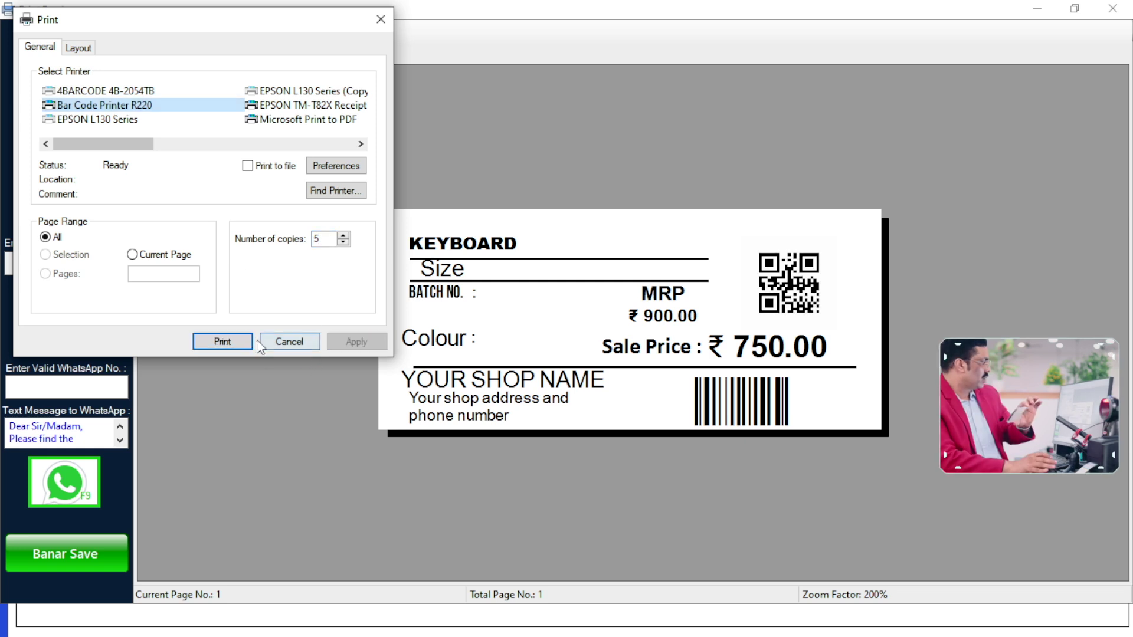
{"action": "left_click", "coordinate": [224, 341]}
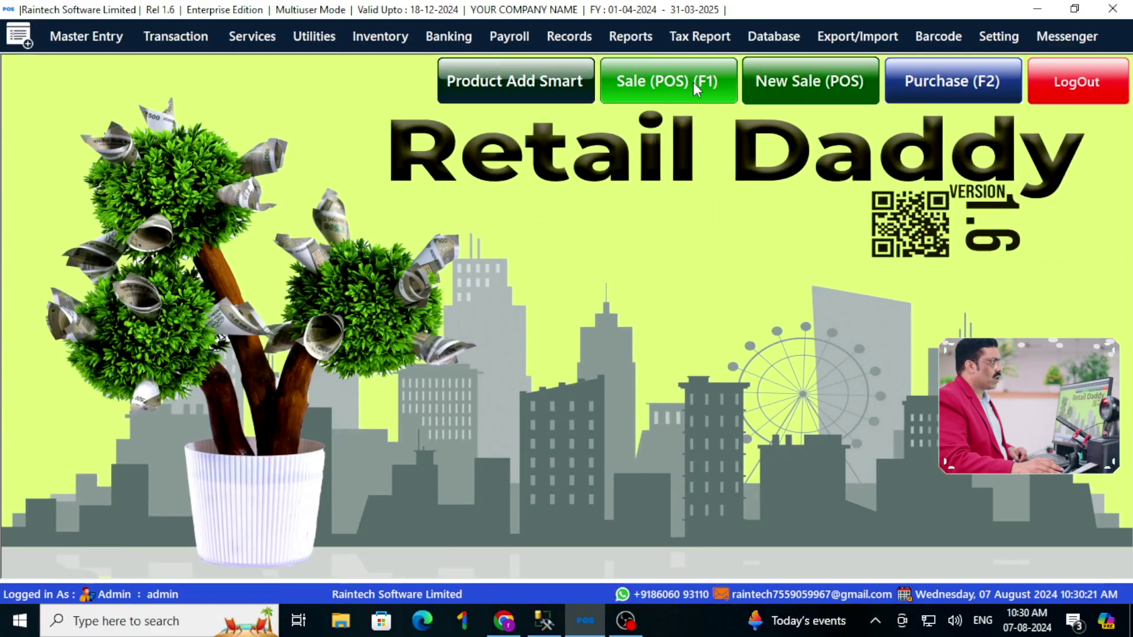
Start a Sale (POS) bill and save GST as both the purchase and sales tax type
{"action": "left_click", "coordinate": [684, 104]}
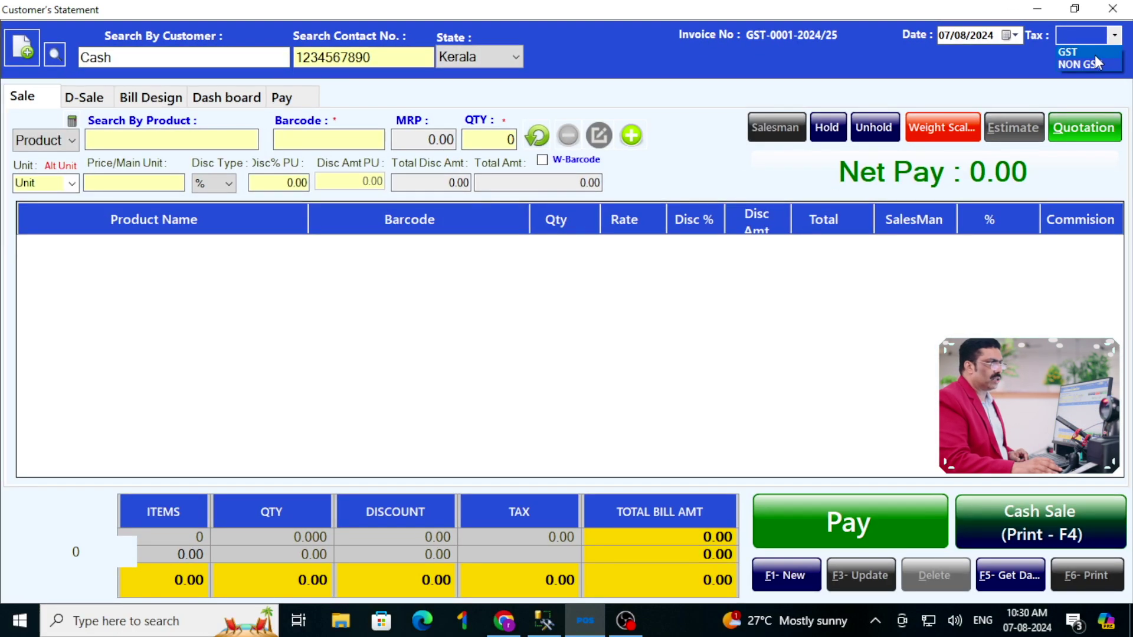
{"action": "left_click", "coordinate": [1076, 53]}
{"action": "left_click", "coordinate": [567, 287]}
{"action": "left_click", "coordinate": [502, 299]}
{"action": "left_click", "coordinate": [536, 316]}
{"action": "left_click", "coordinate": [519, 332]}
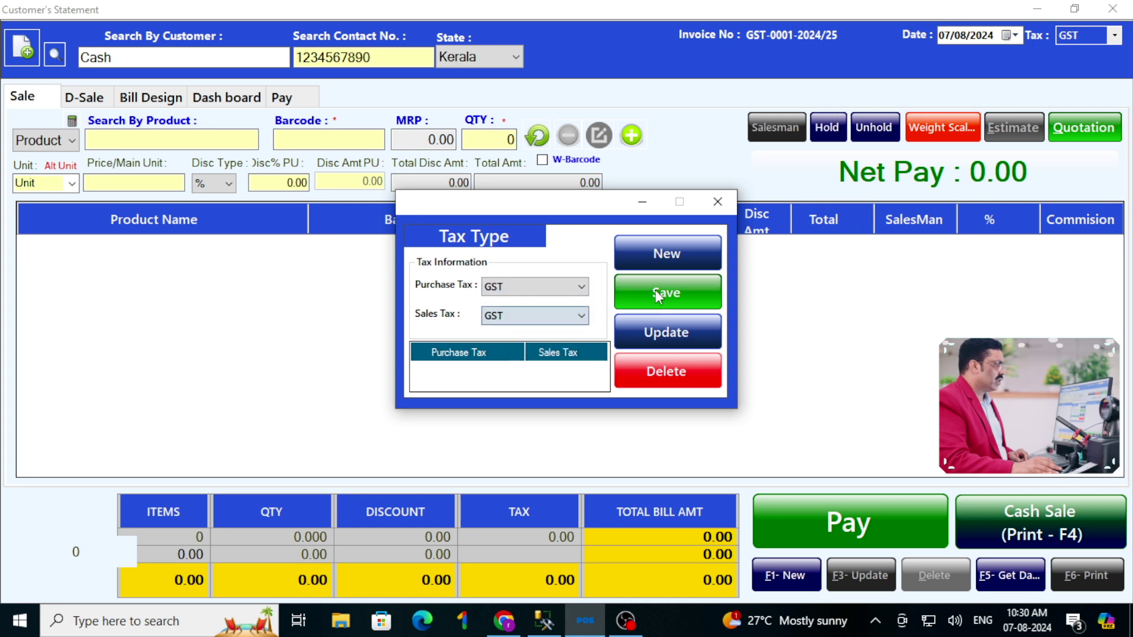
{"action": "left_click", "coordinate": [643, 293]}
{"action": "left_click", "coordinate": [602, 370]}
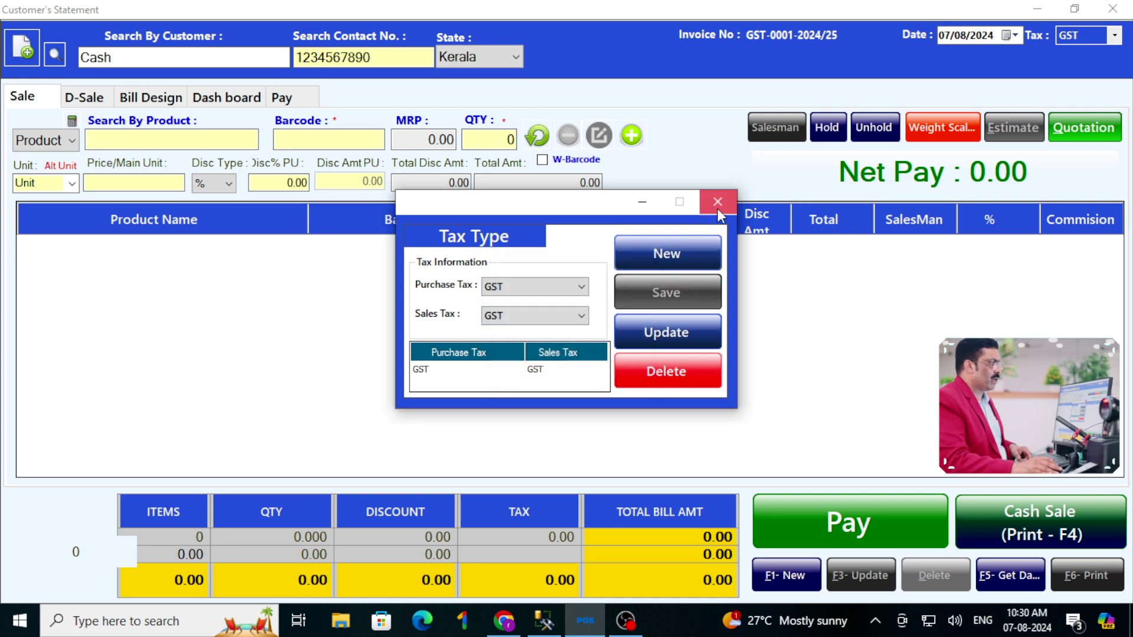
{"action": "left_click", "coordinate": [719, 207]}
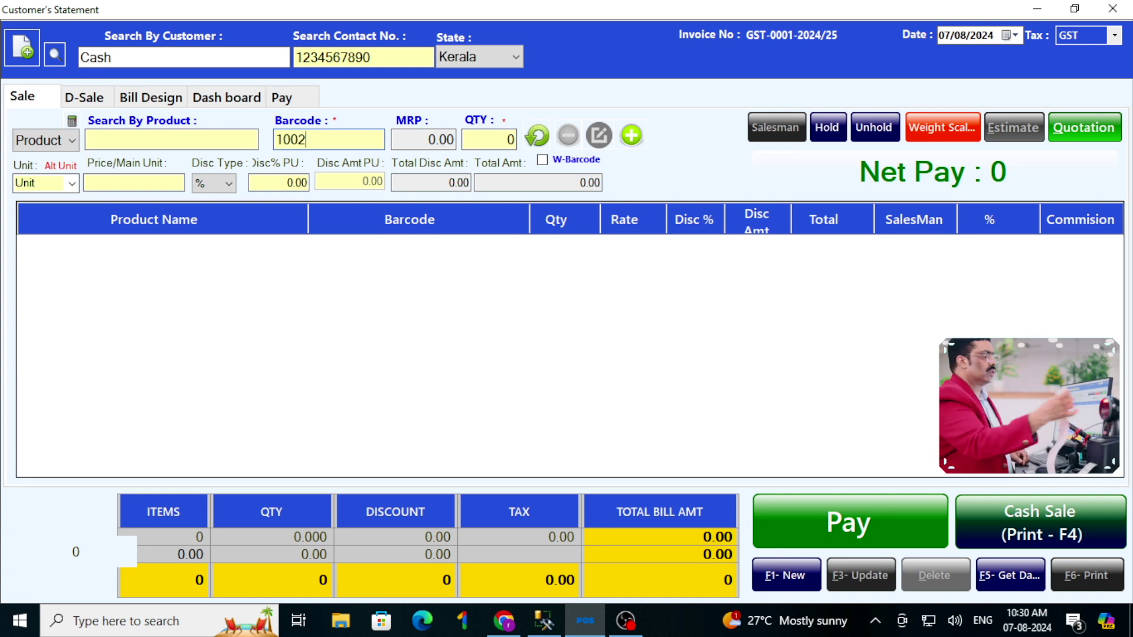
Scan barcodes 1002 and 1001 to add WASHING POWDER and KEYBOARD to the bill
{"action": "key", "text": "Return"}
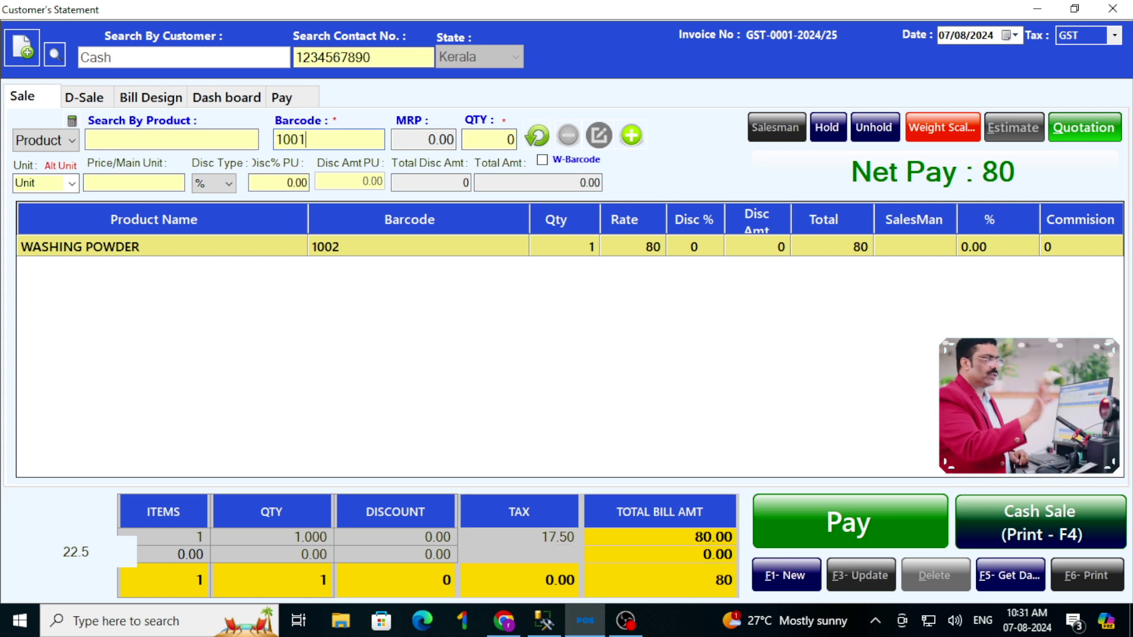
{"action": "type", "text": "01"}
{"action": "key", "text": "Return"}
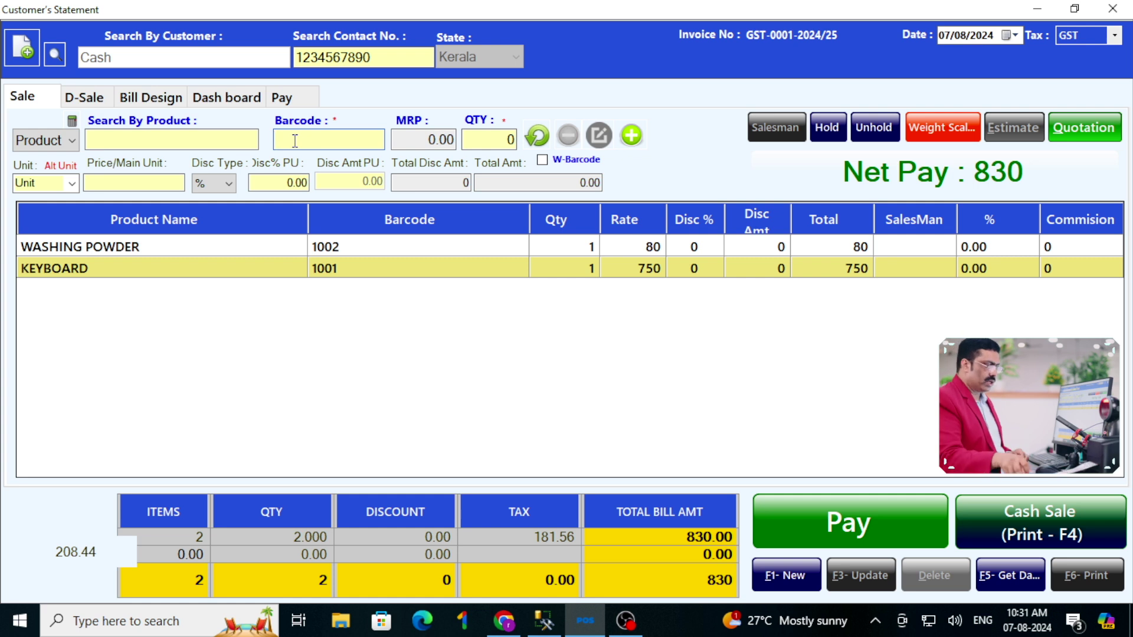